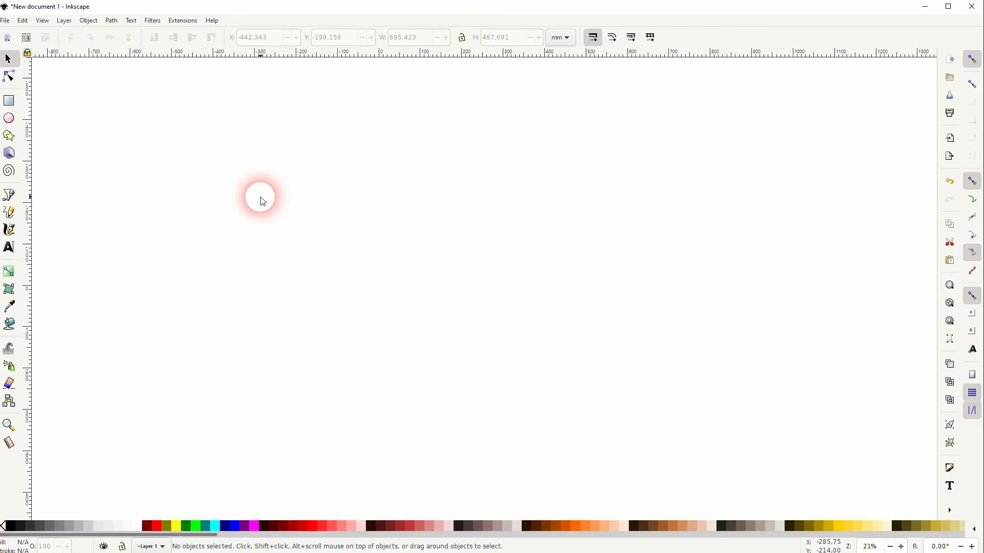
Draw a black circle about 344 mm in diameter and move it slightly down and to the right on the canvas.
click(9, 118)
drag(227, 262, 317, 334)
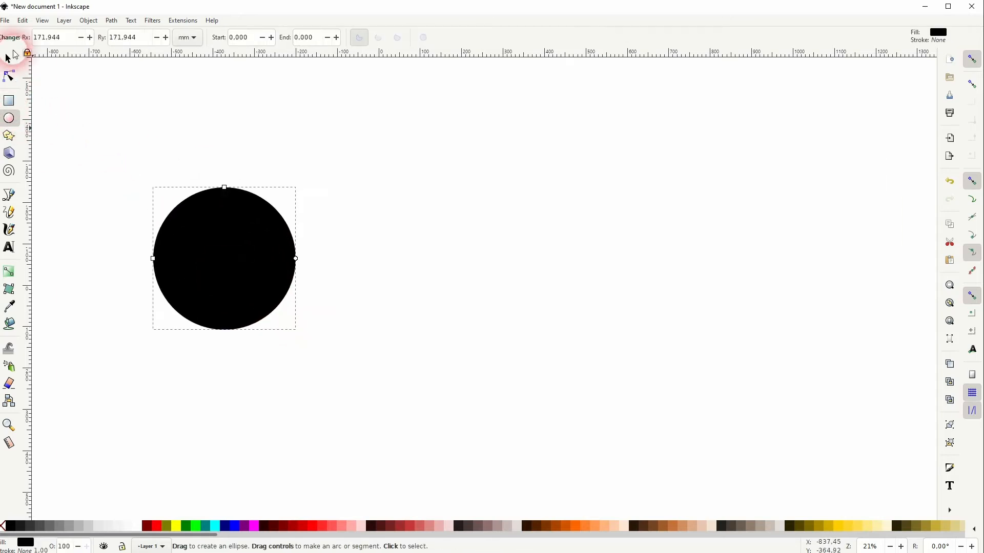
click(13, 54)
drag(235, 264, 291, 299)
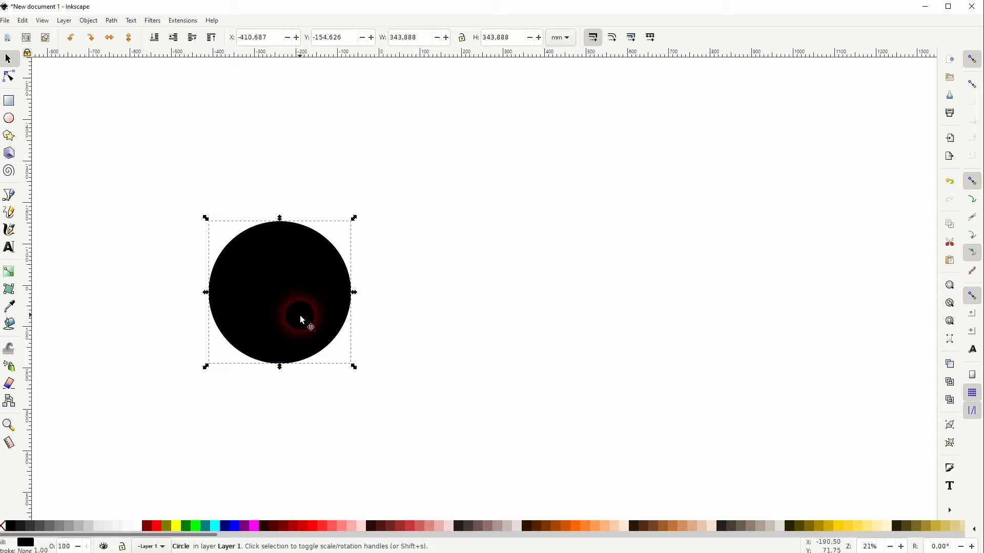
Duplicate the circle, scale the copy about its centre to about 277 mm and fill it white to form a ring.
click(146, 526)
mouse_move(354, 292)
mouse_down()
mouse_move(336, 293)
mouse_move(342, 302)
mouse_up()
click(135, 526)
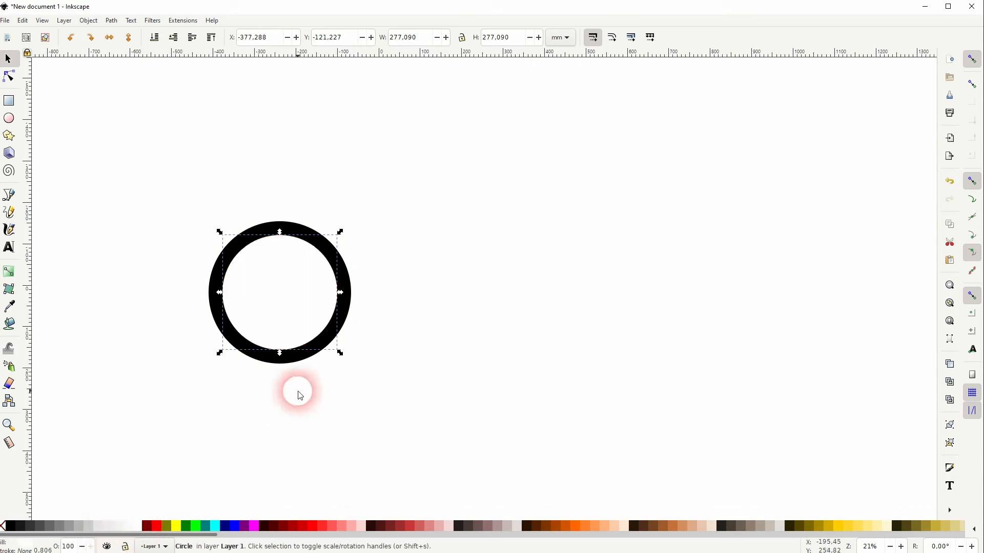
click(396, 311)
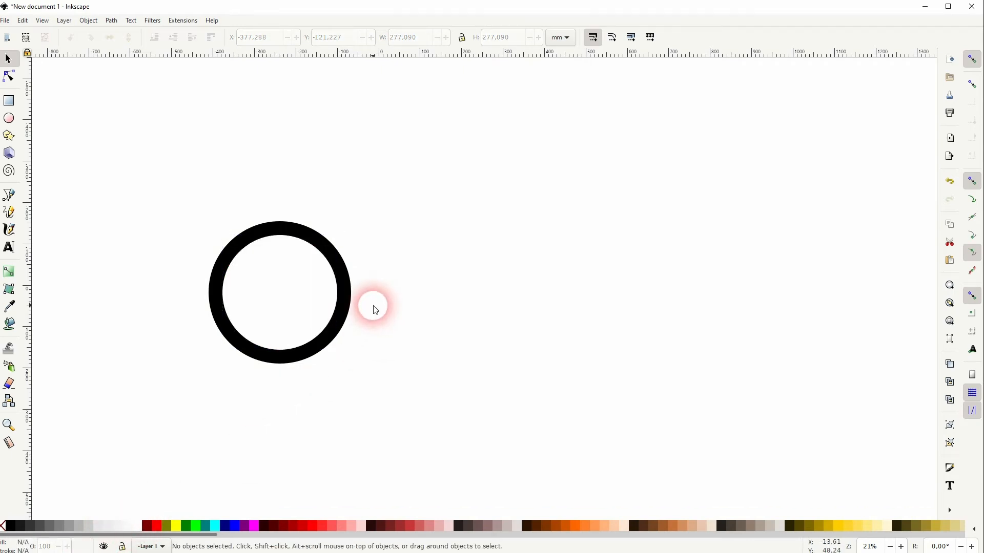
Duplicate the white circle, fill the copy black and, with snapping temporarily off, scale it about its centre to about 242 mm.
click(303, 306)
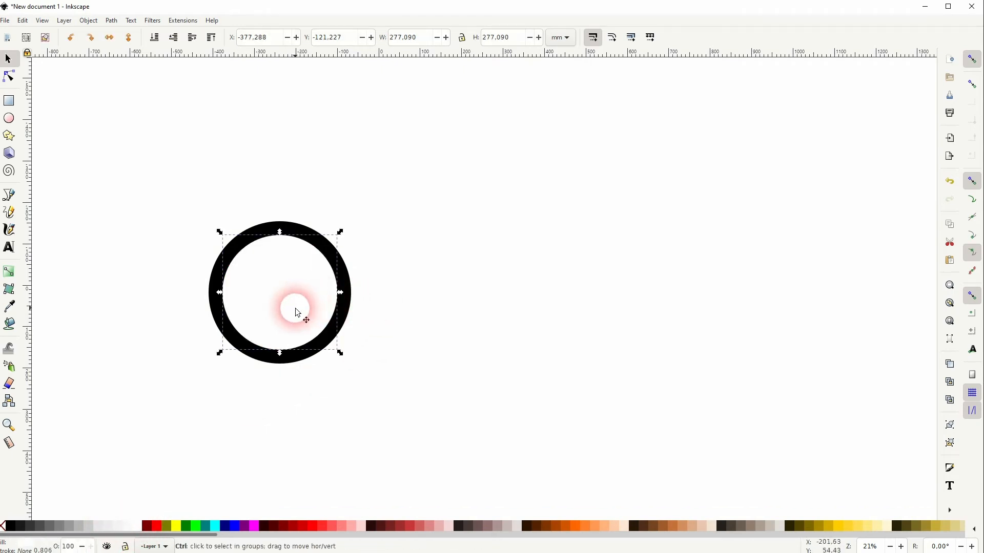
click(11, 528)
drag(340, 292, 327, 301)
click(973, 59)
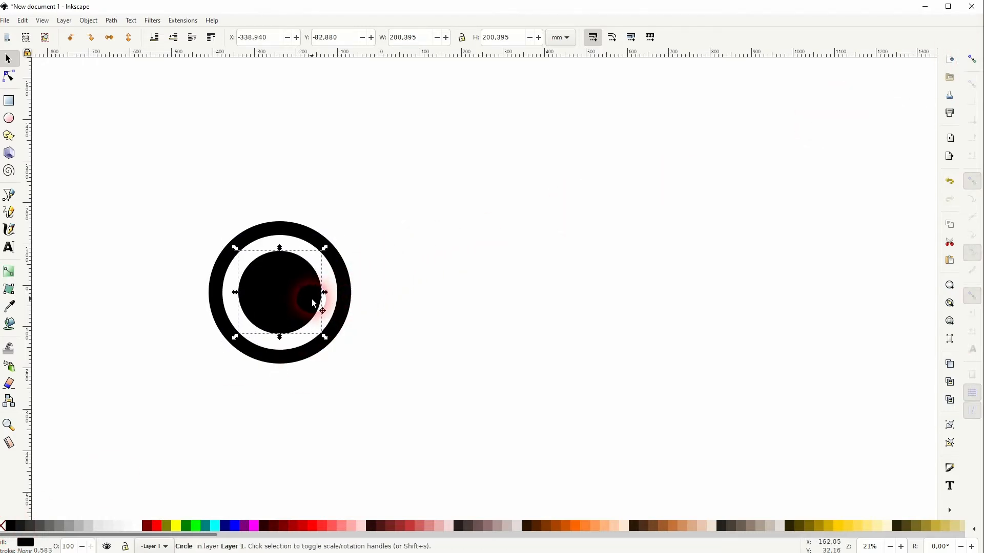
drag(328, 296, 333, 293)
click(972, 60)
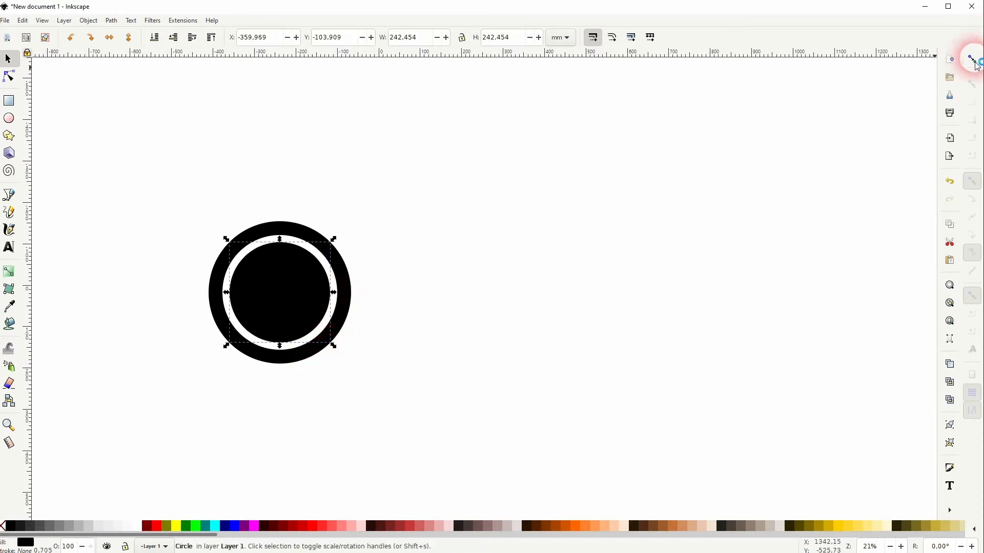
click(402, 243)
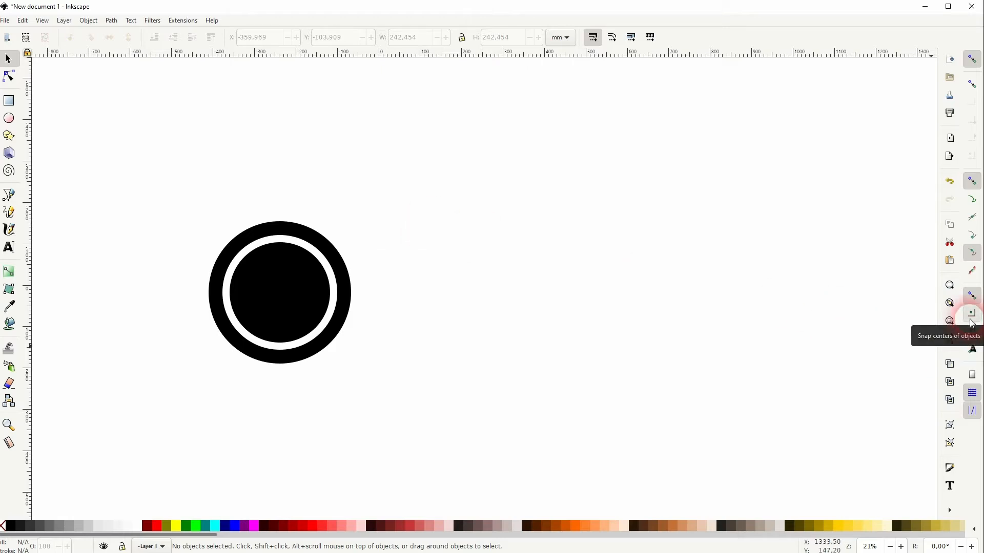
click(11, 105)
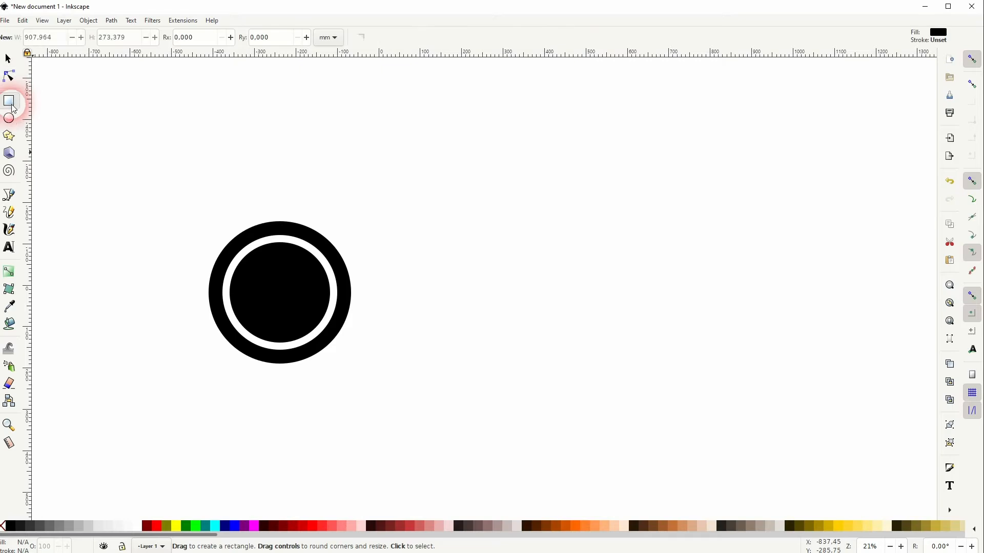
drag(287, 300, 514, 169)
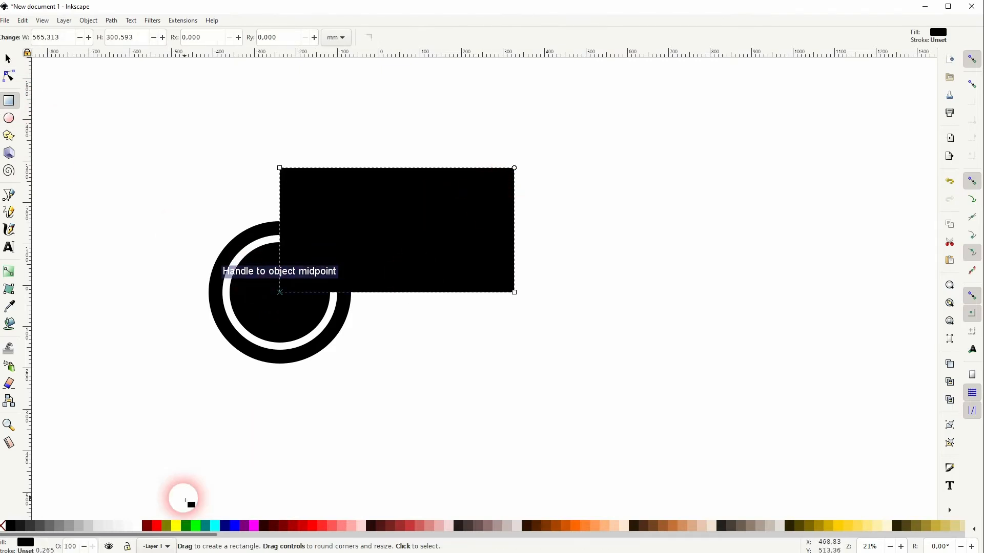
click(147, 526)
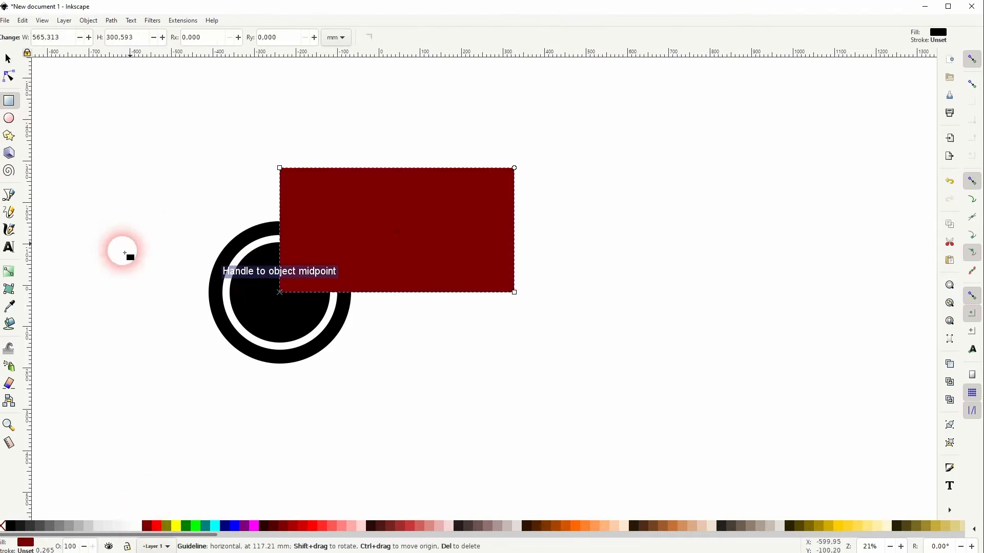
click(7, 59)
drag(460, 252, 244, 283)
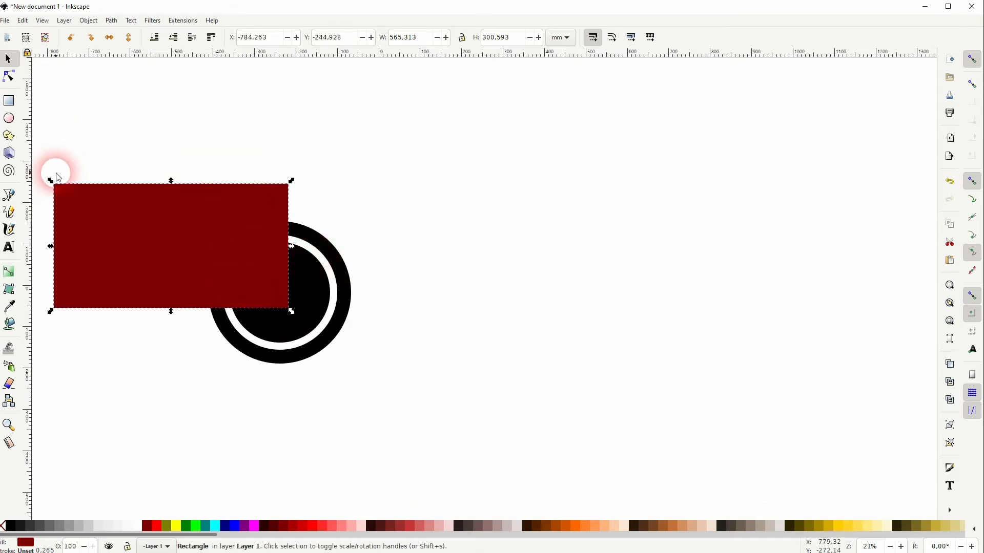
key(Delete)
Draw a dark red rectangle snapped to the circles' centre and stretch it over their left half, about 408 by 559 mm.
click(9, 101)
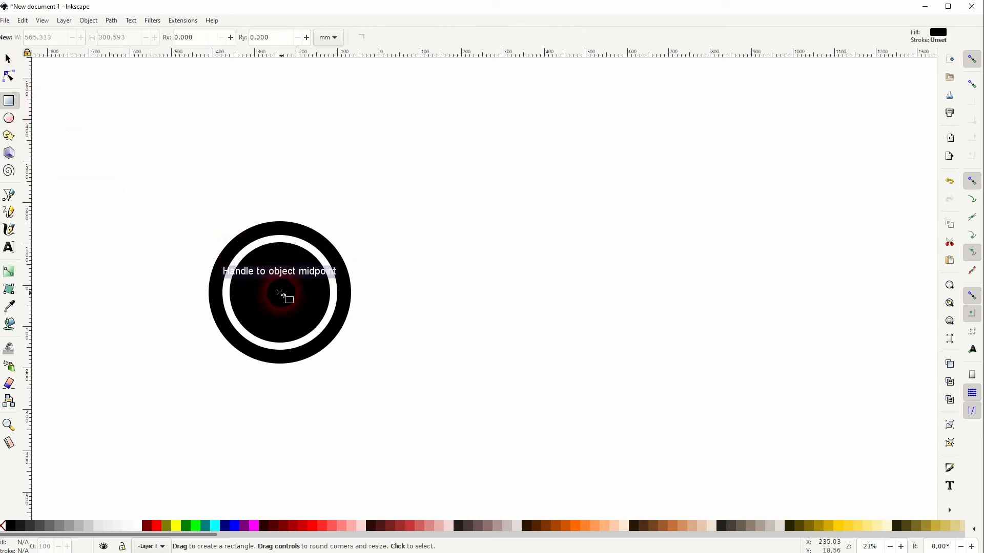
drag(283, 296, 110, 412)
click(149, 526)
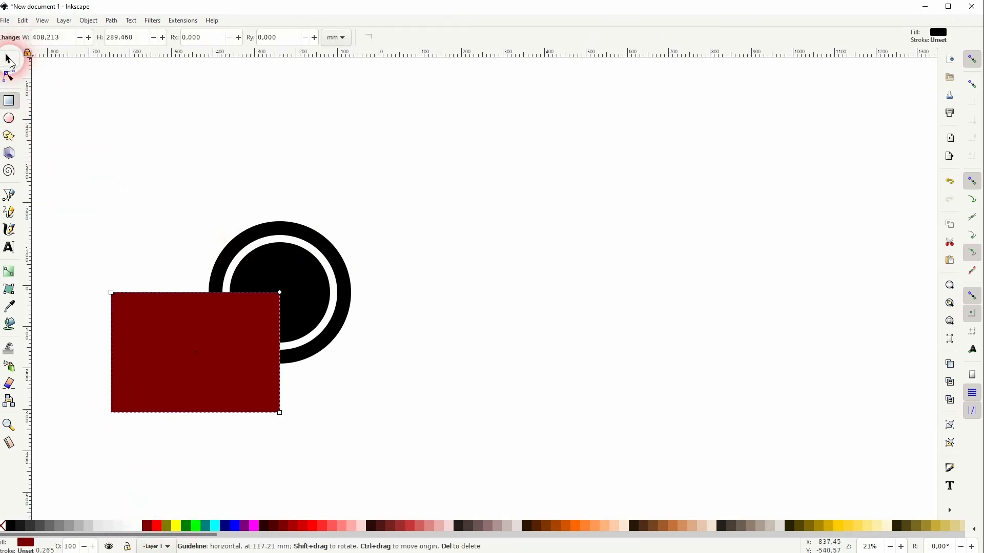
click(9, 60)
drag(195, 292, 195, 180)
Give the innermost circle a black stroke and remove its fill.
shift+click(307, 311)
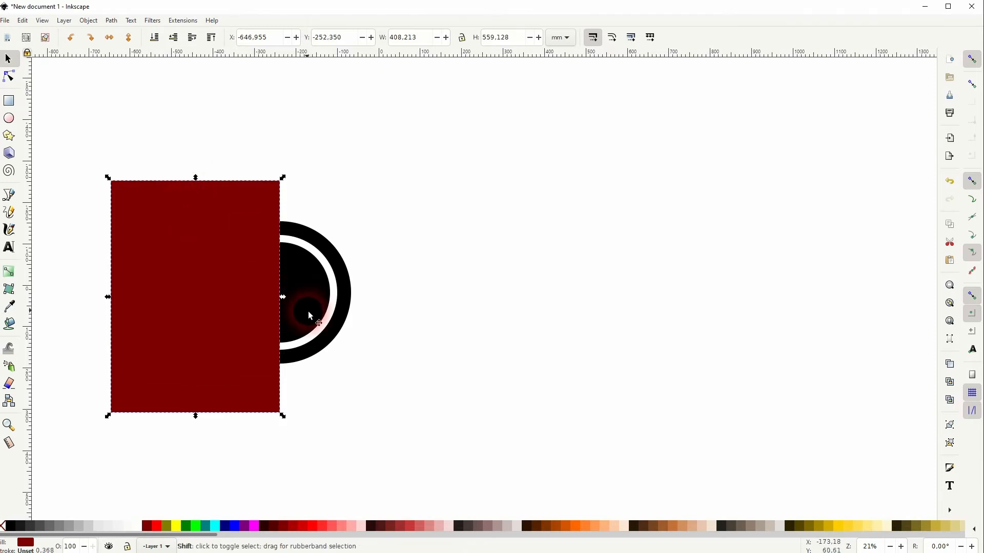
click(389, 251)
click(303, 291)
click(16, 527)
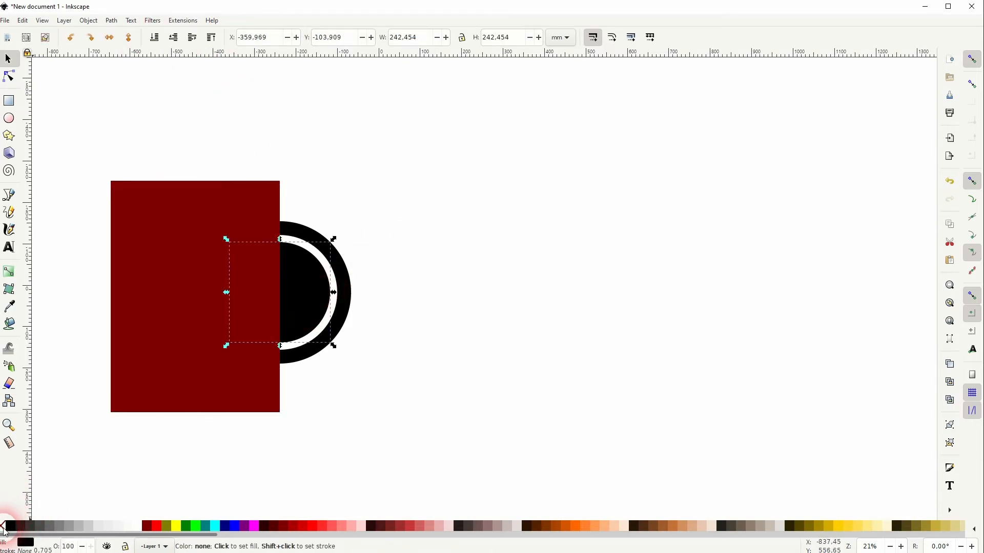
click(5, 527)
click(311, 313)
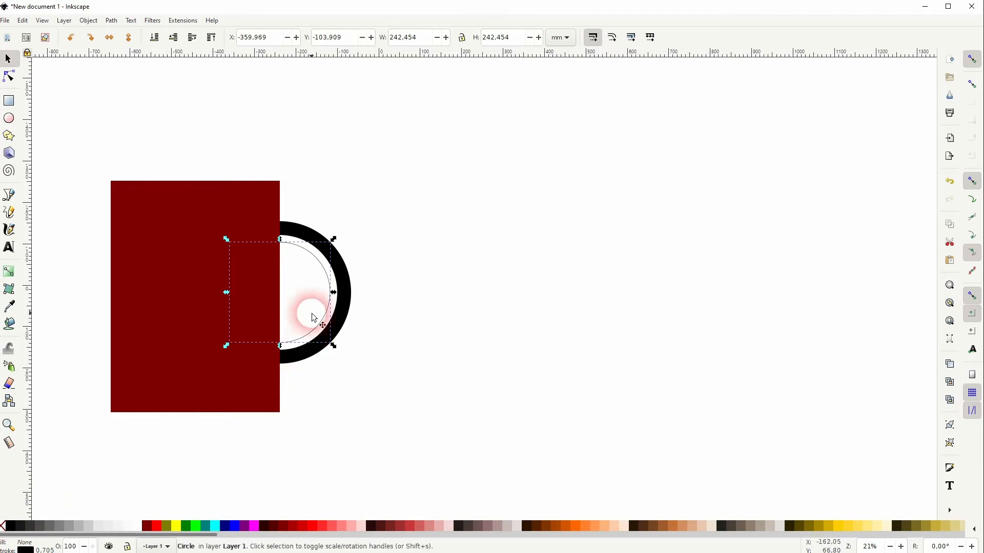
Cut the inner circle's outline with the dark red rectangle using Cut Path, and delete the left half.
shift+click(156, 274)
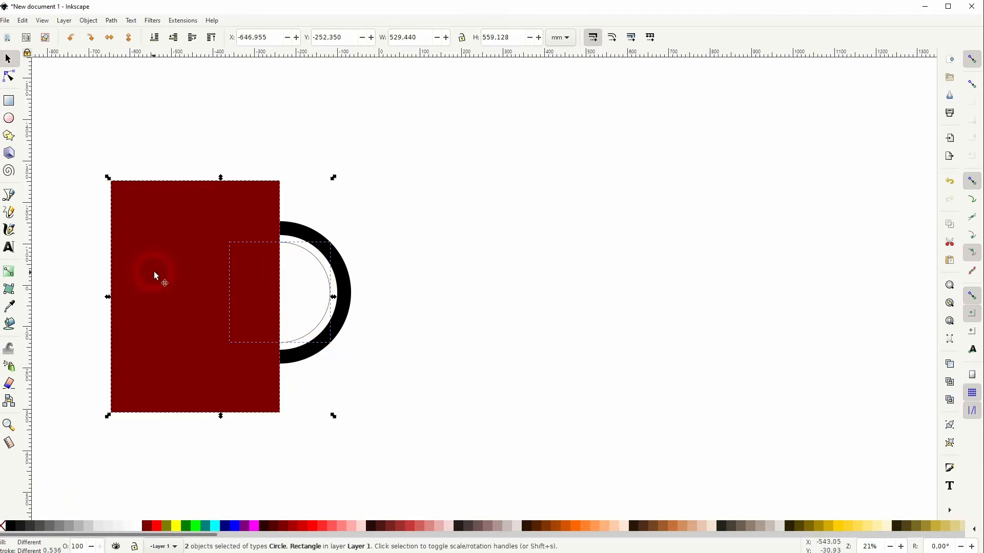
click(110, 21)
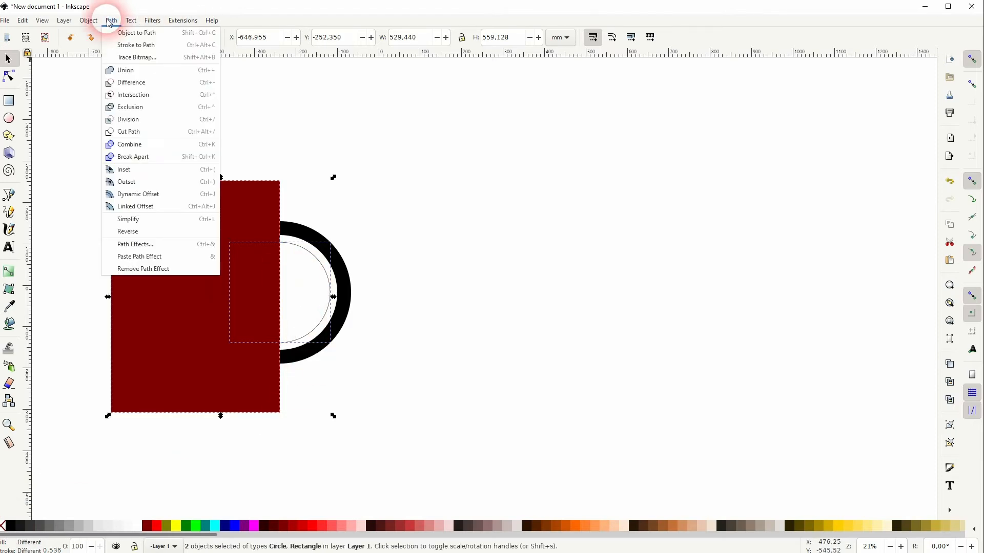
click(150, 132)
click(410, 224)
click(258, 270)
click(237, 270)
key(Delete)
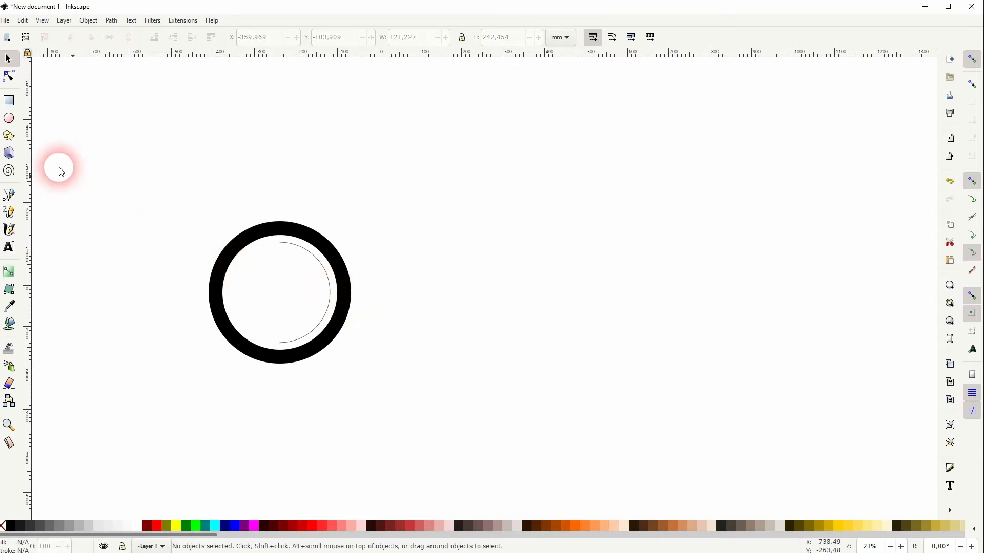
Draw a dark red rectangle about 409 by 257 mm from the circles' centre, covering the upper half of the remaining arc.
click(9, 100)
drag(286, 292, 450, 187)
click(148, 526)
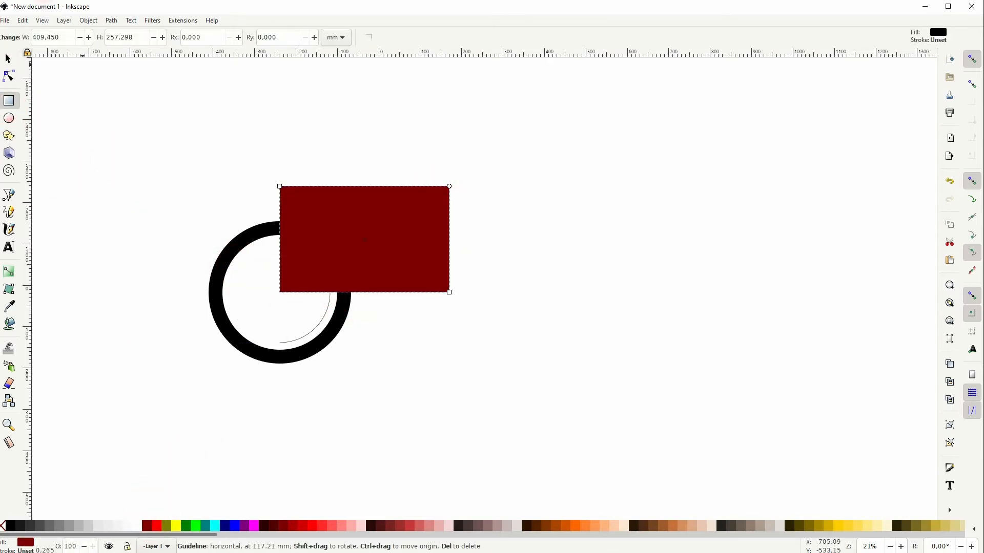
click(9, 59)
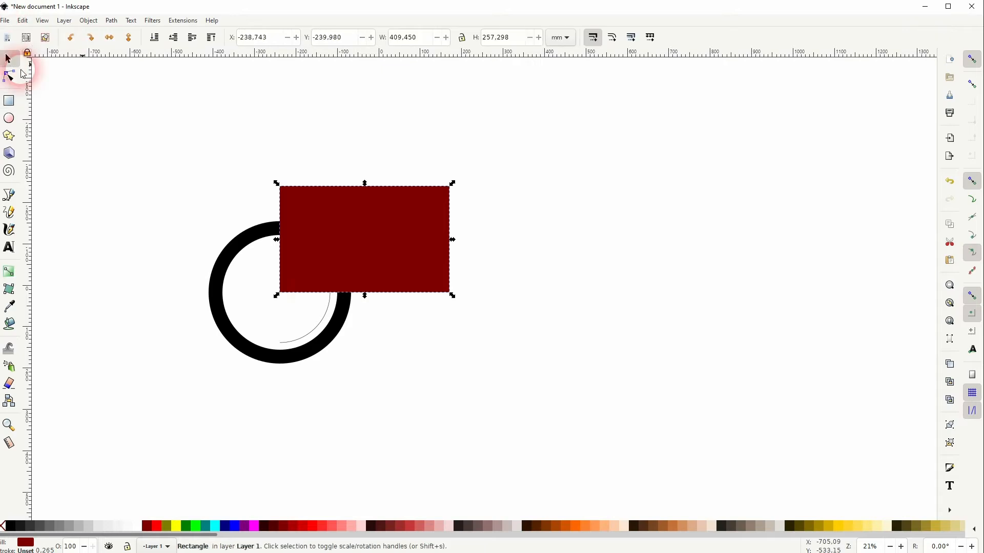
Cut the half-circle arc with the rectangle using Cut Path, and delete its upper half.
shift+click(331, 315)
click(114, 22)
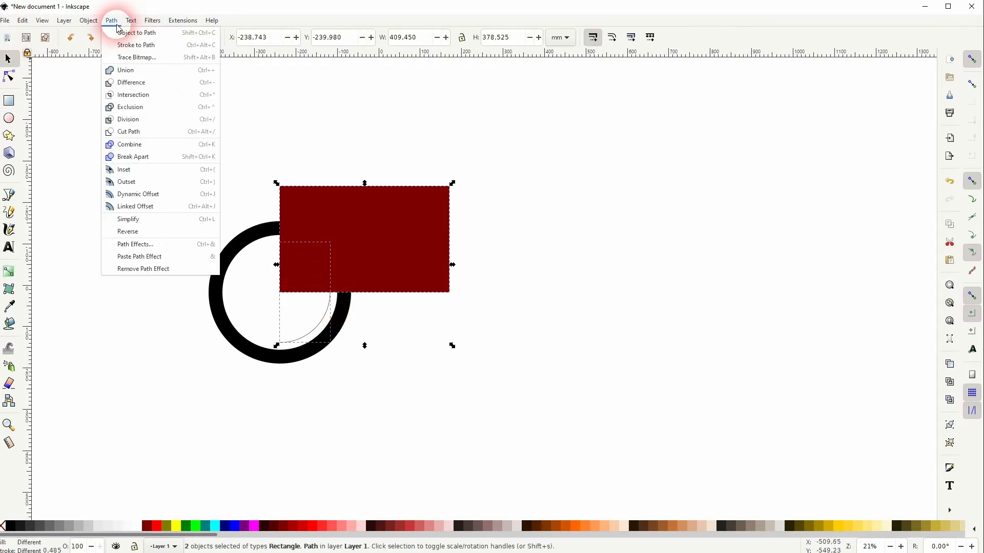
click(153, 131)
click(611, 250)
click(328, 269)
key(Delete)
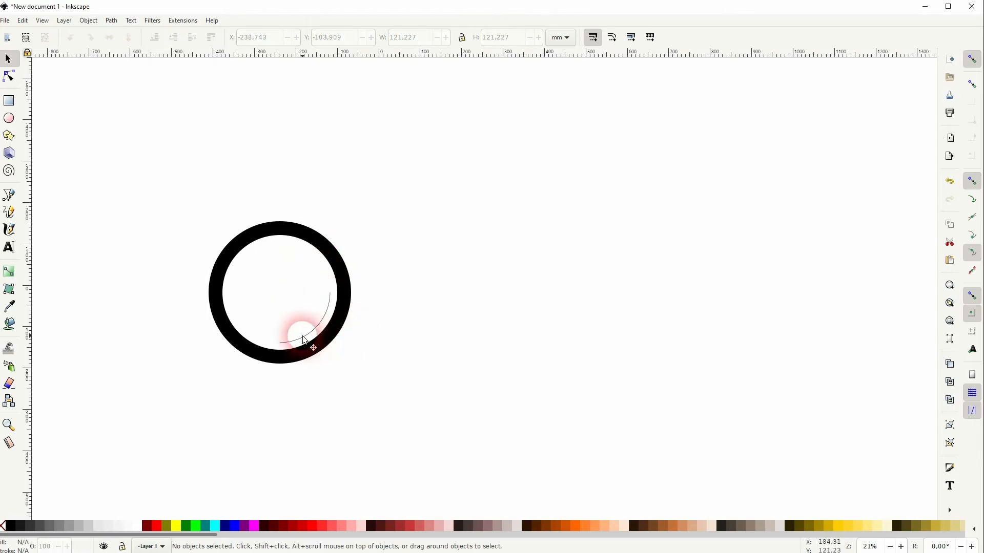
Set the quarter arc's stroke width to 20 mm with round caps, and dismiss the driver notification.
click(305, 341)
click(88, 21)
click(131, 150)
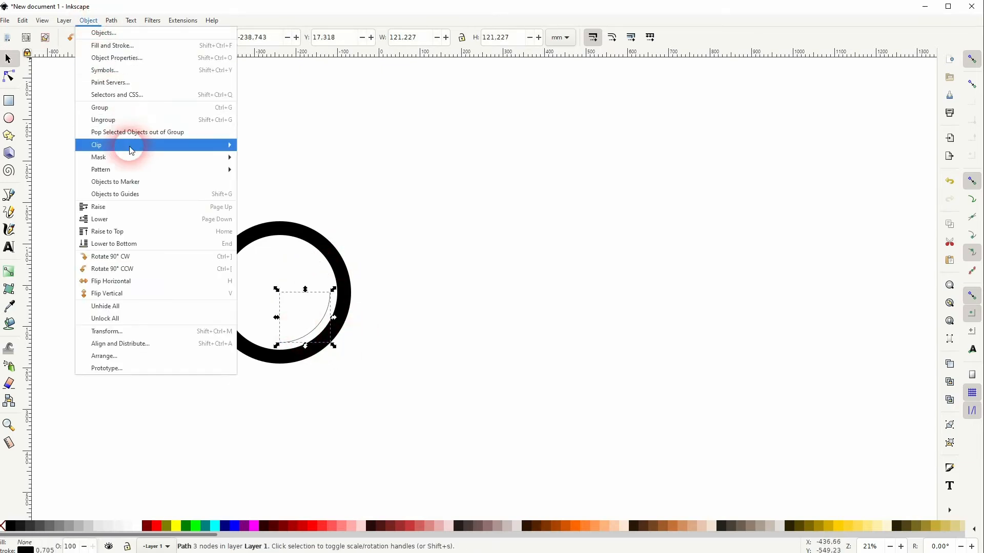
click(115, 45)
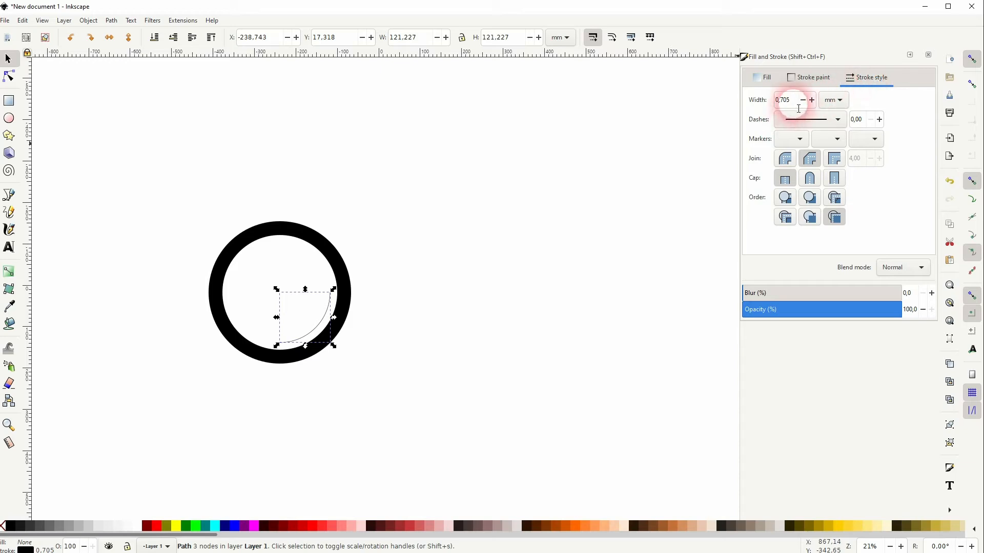
drag(798, 109, 760, 107)
key(Return)
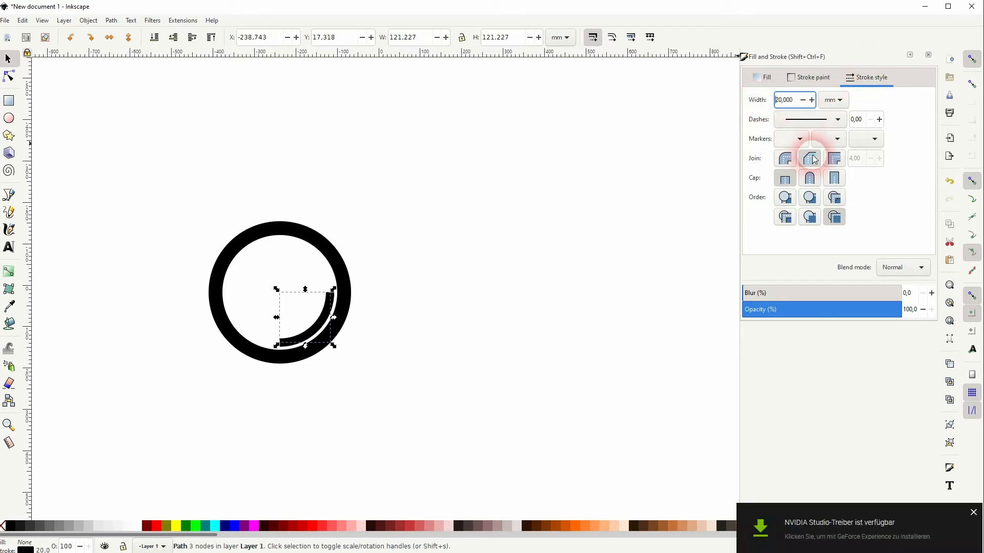
click(814, 182)
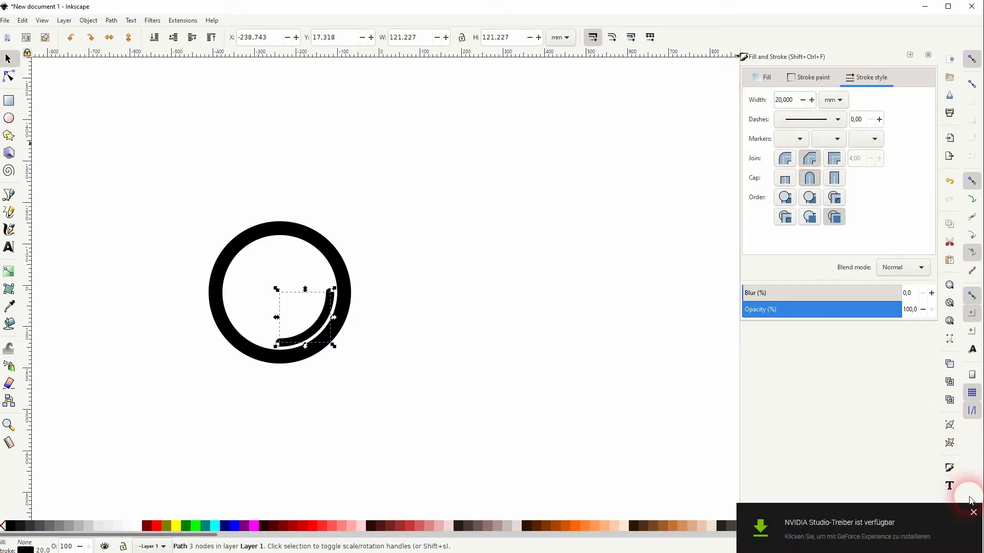
click(973, 513)
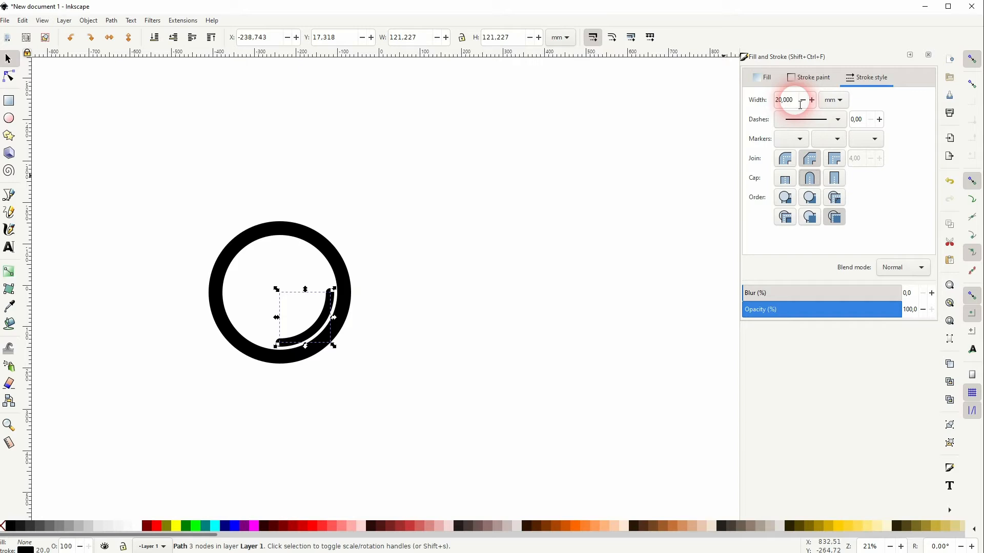
Try a 15 mm stroke width on the arc and settle on 18 mm.
drag(795, 100, 753, 113)
key(Return)
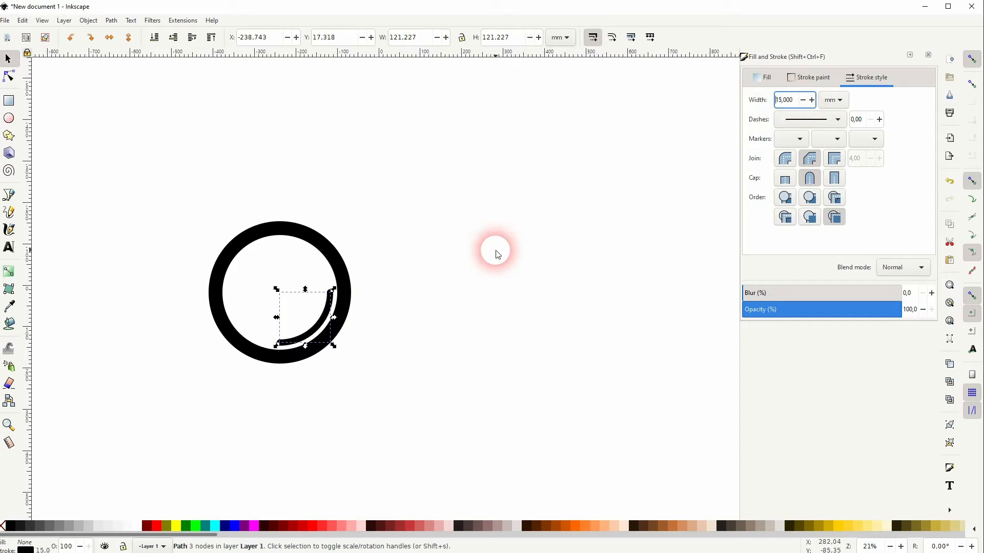
drag(803, 108, 762, 109)
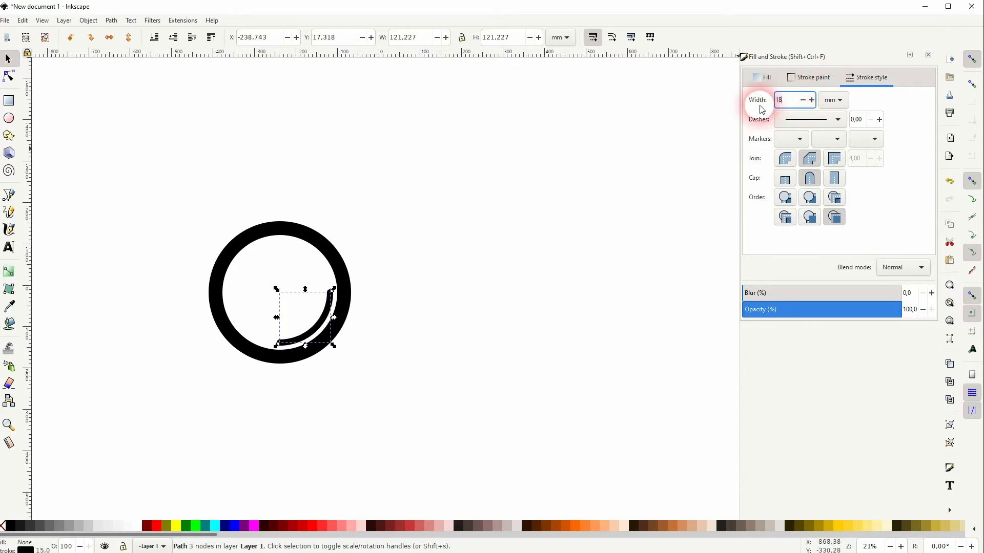
key(Return)
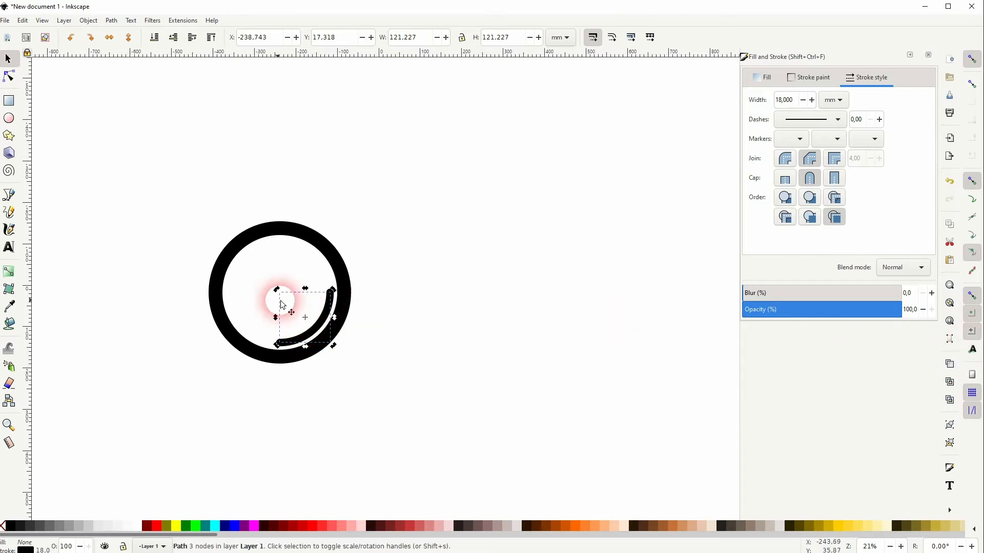
Move the arc's rotation centre to the ring's centre and rotate the arc to follow the ring's right side.
mouse_move(306, 319)
mouse_down()
mouse_move(279, 292)
mouse_move(282, 241)
mouse_move(231, 351)
mouse_move(241, 282)
mouse_move(327, 264)
mouse_up()
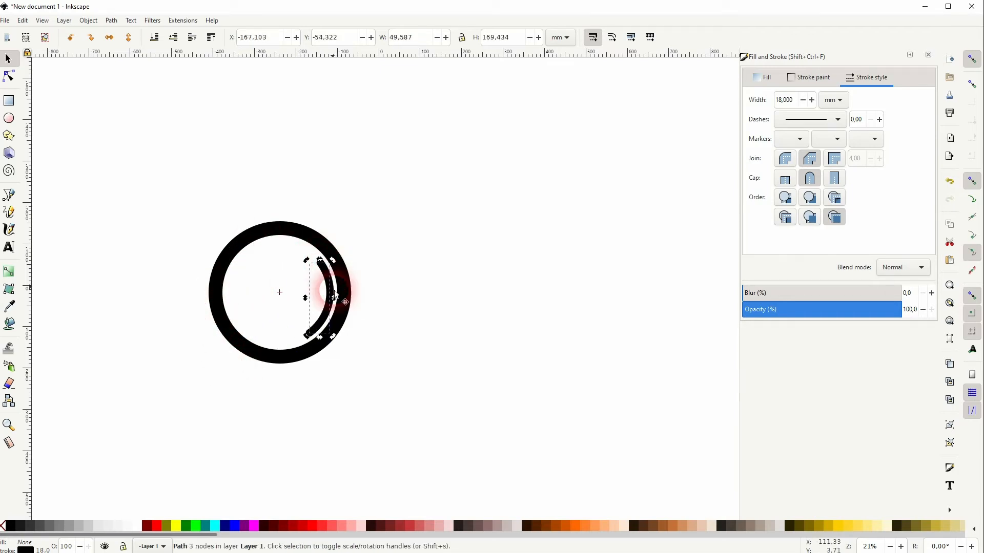
click(414, 306)
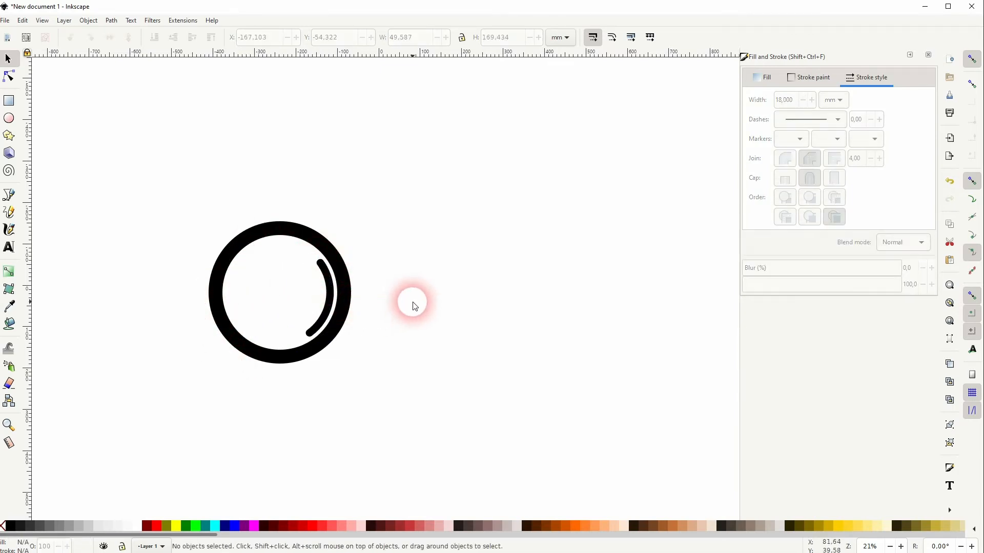
Set the highlight arc's stroke width to 16 mm.
click(332, 300)
drag(795, 98, 762, 108)
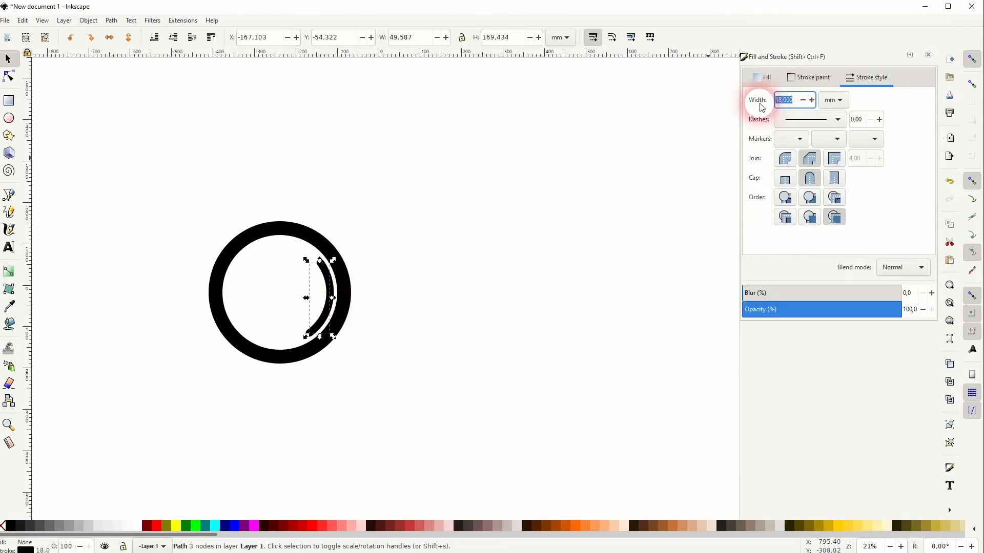
key(Return)
click(472, 311)
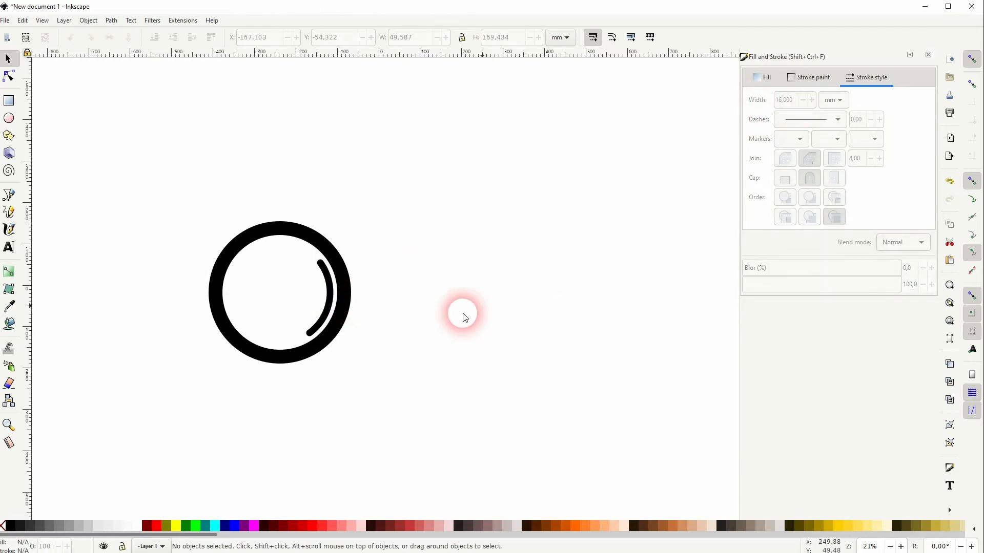
Nudge the highlight arc slightly left, away from the ring, to X -172.395 mm.
click(330, 305)
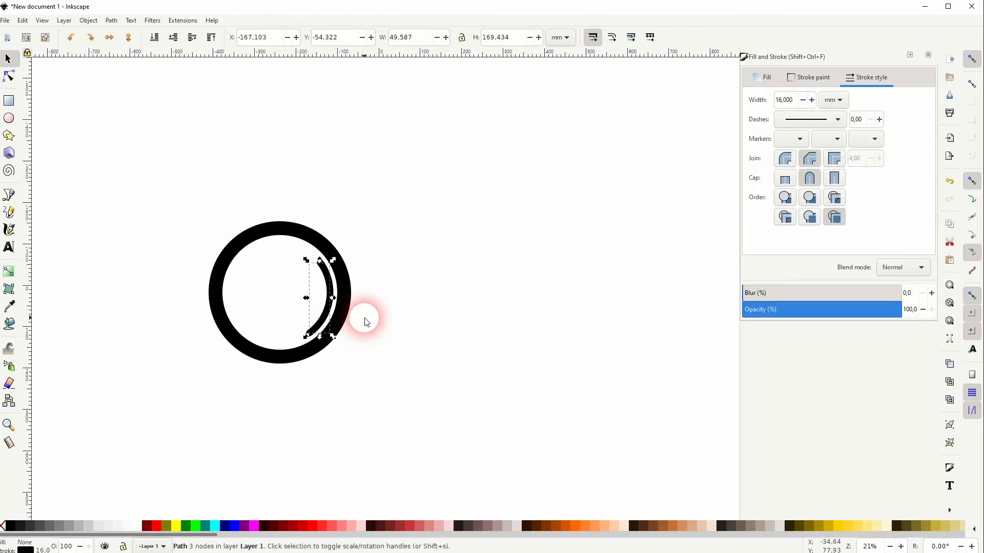
click(388, 332)
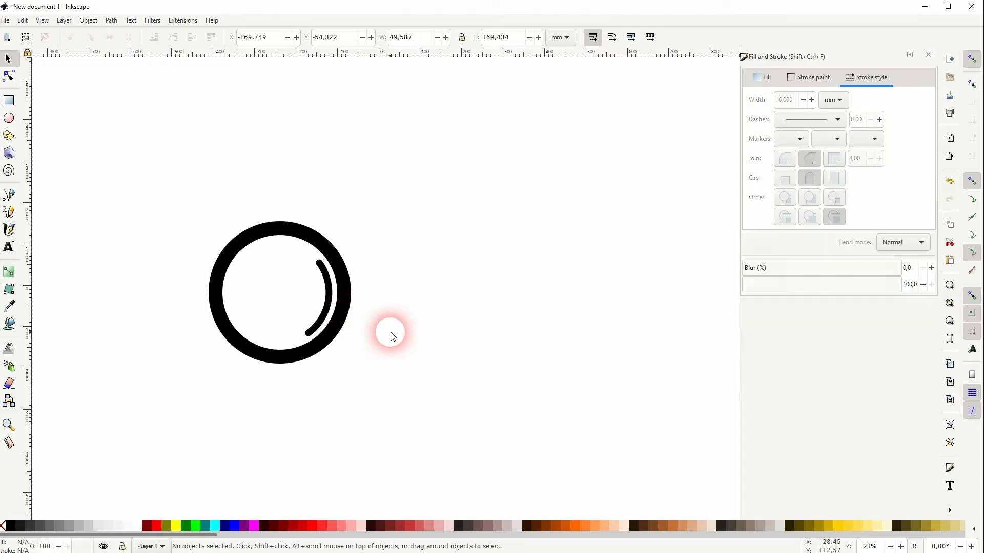
click(331, 299)
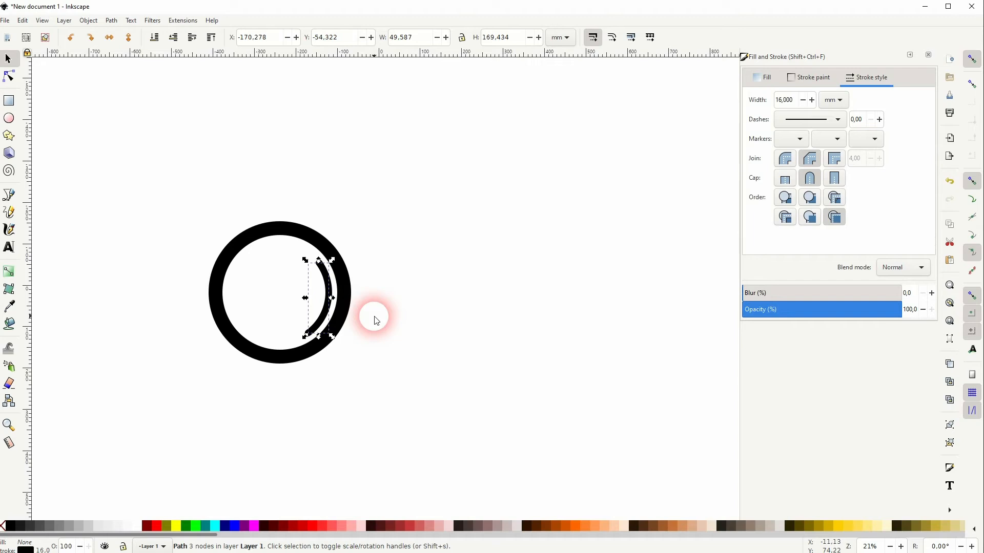
click(398, 326)
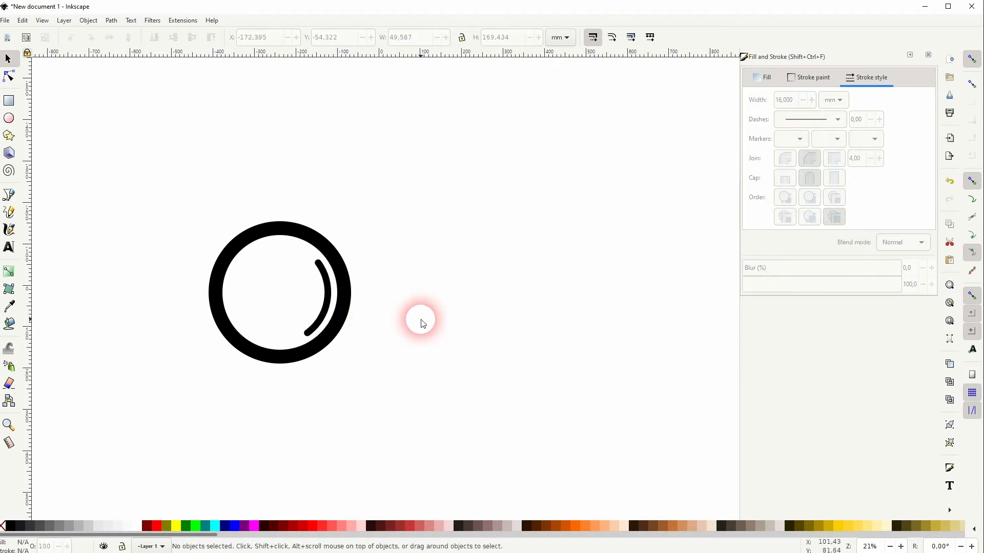
Snap the highlight arc's rotation centre onto the ring's centre.
click(322, 317)
click(322, 317)
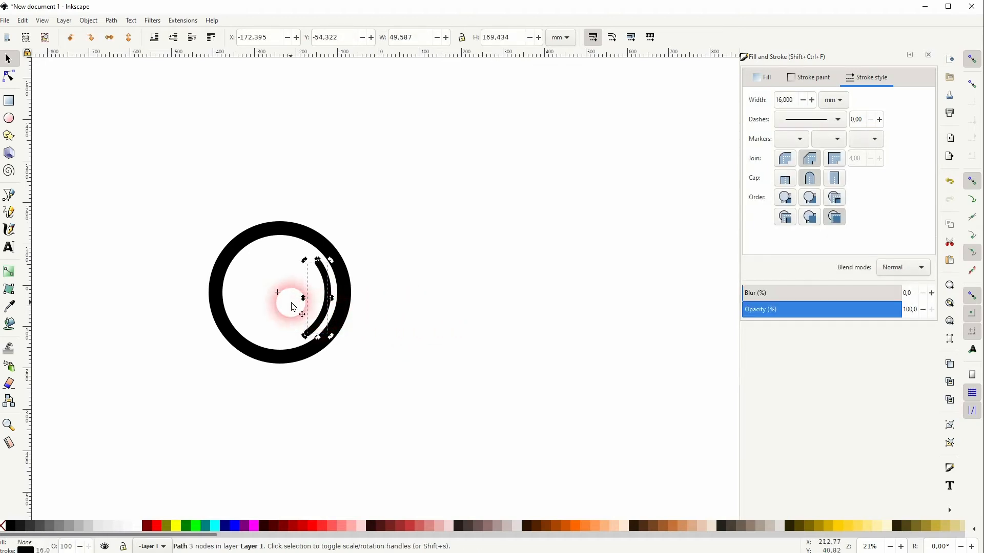
mouse_move(278, 293)
mouse_down()
mouse_move(282, 308)
mouse_move(282, 297)
mouse_up()
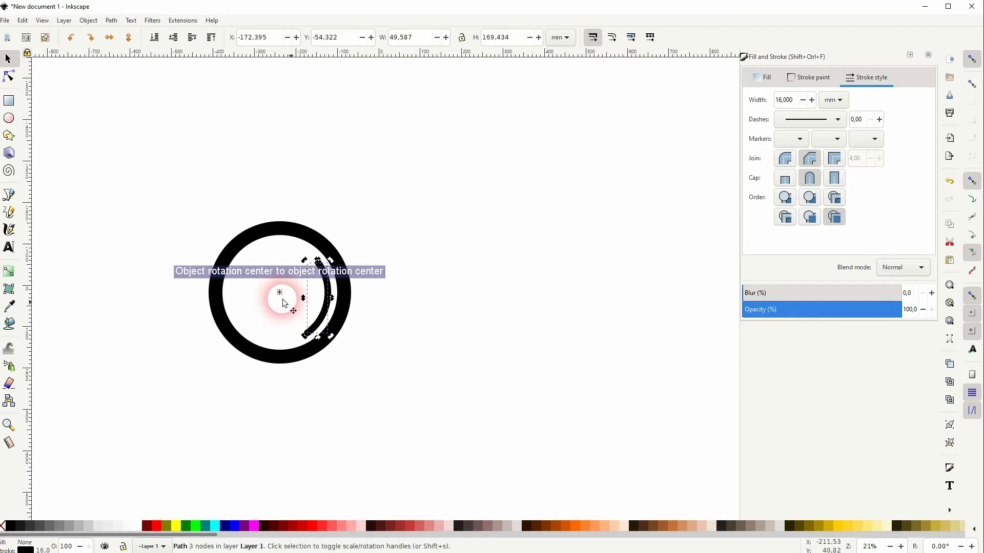
click(385, 323)
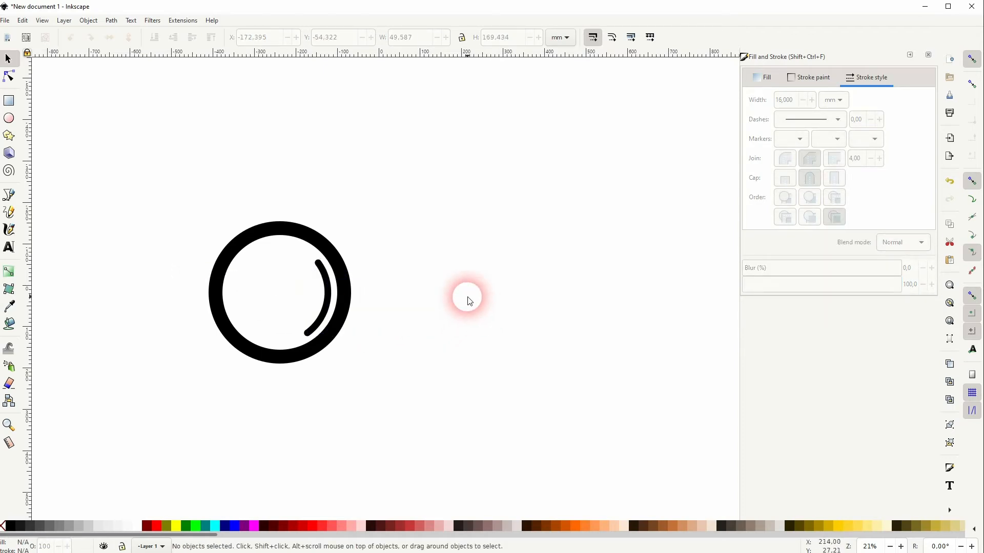
Duplicate the ring's outer circle, shrink it to about 240 mm, and place it behind the ring at its upper right.
click(272, 227)
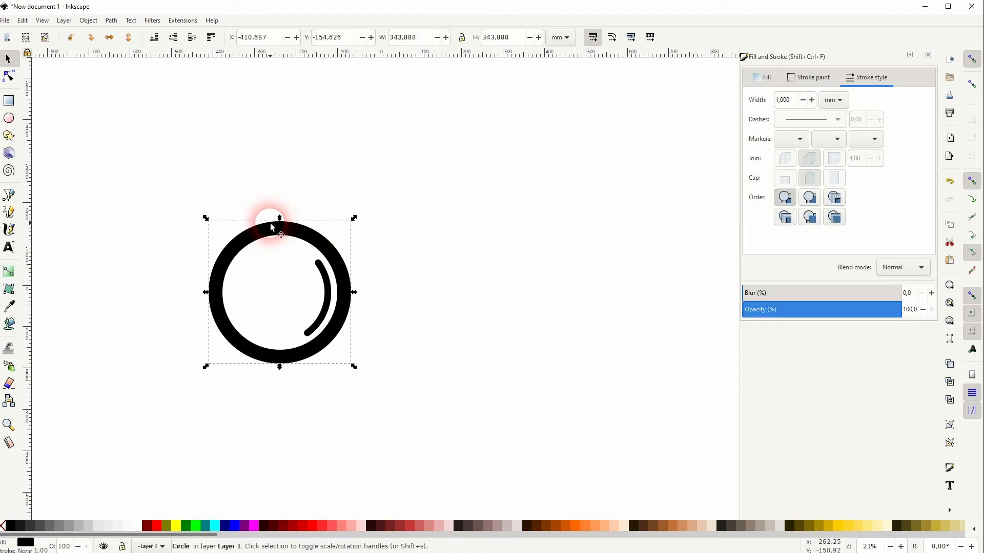
key(ctrl+d)
drag(257, 232, 291, 149)
click(154, 37)
drag(301, 186, 336, 174)
click(972, 59)
drag(420, 205, 346, 186)
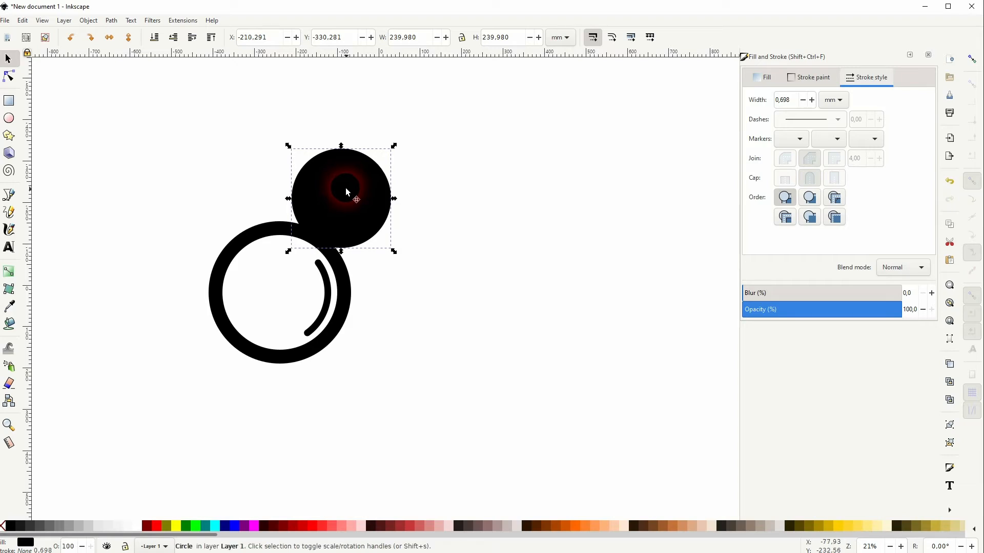
click(467, 215)
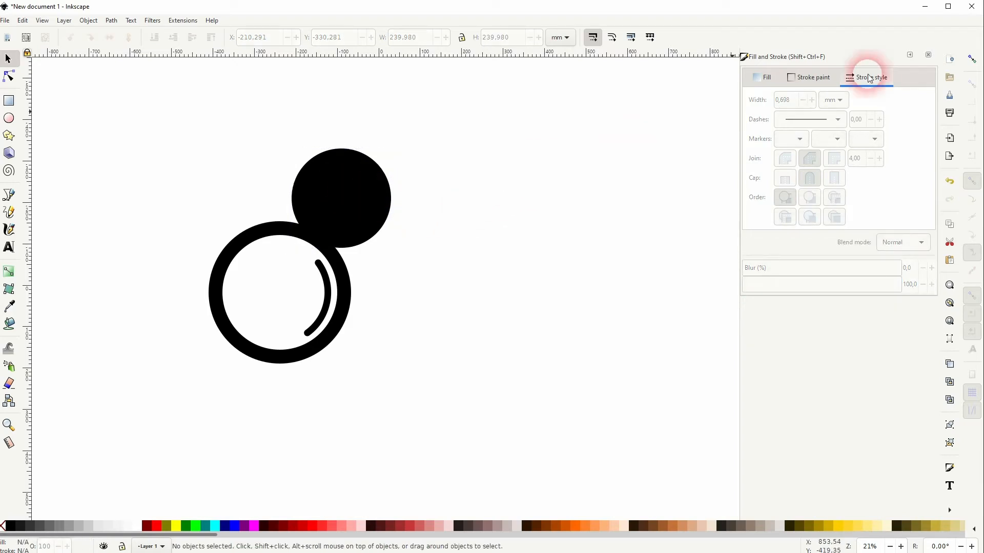
Turn snapping back on and draw a closed four-corner path joining the left and right edges of the ring and the smaller circle.
click(972, 60)
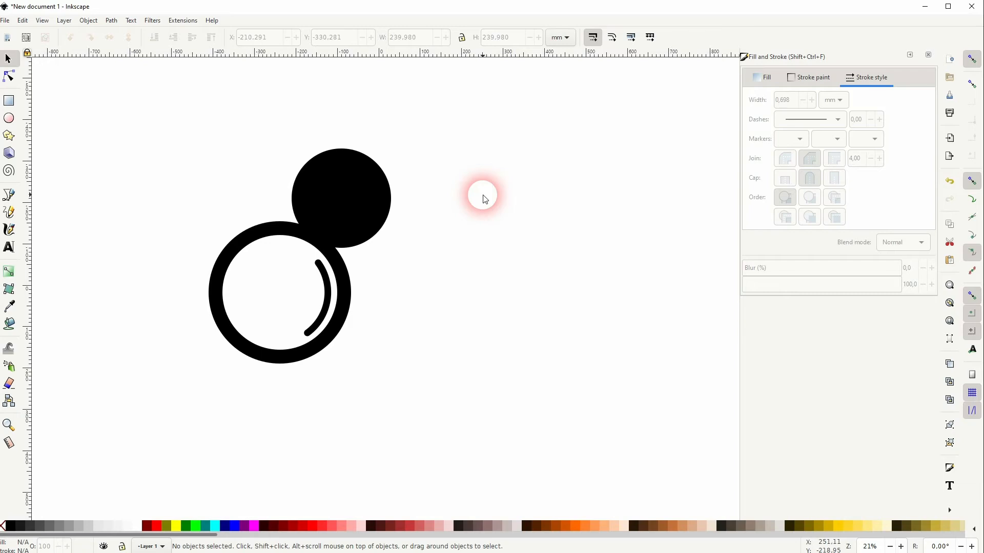
click(25, 194)
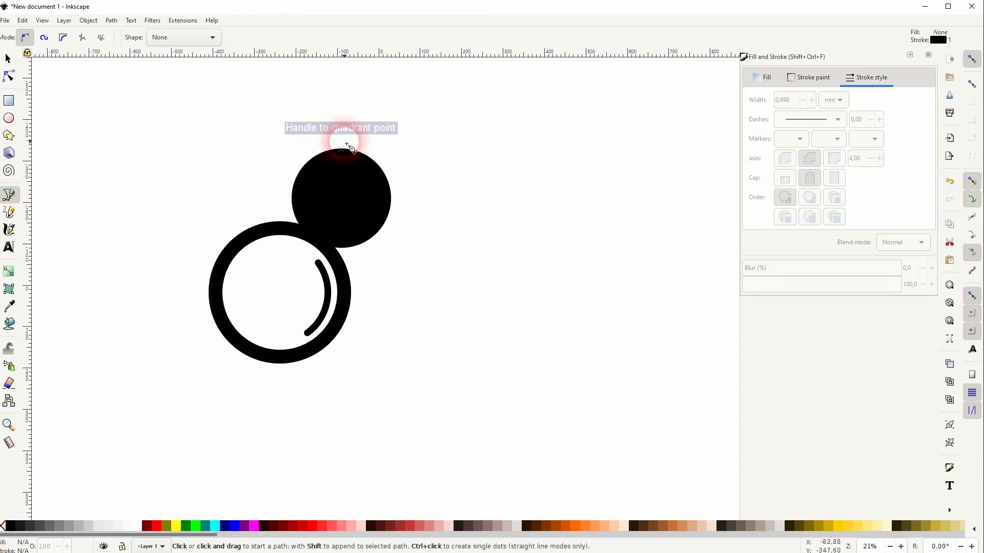
click(304, 165)
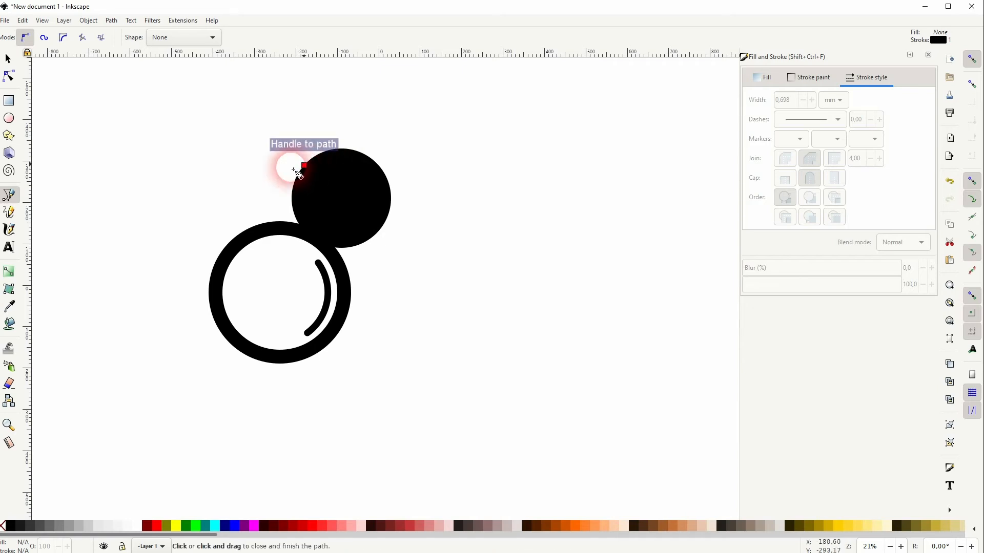
ctrl+scroll(221, 257, up, 3)
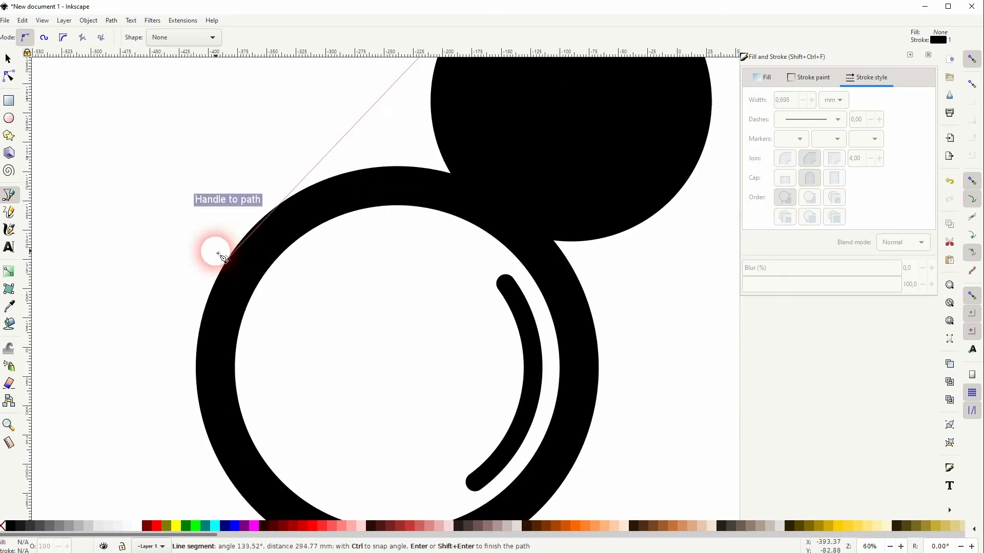
click(255, 229)
scroll(257, 228, down, 3)
scroll(257, 233, up, 2)
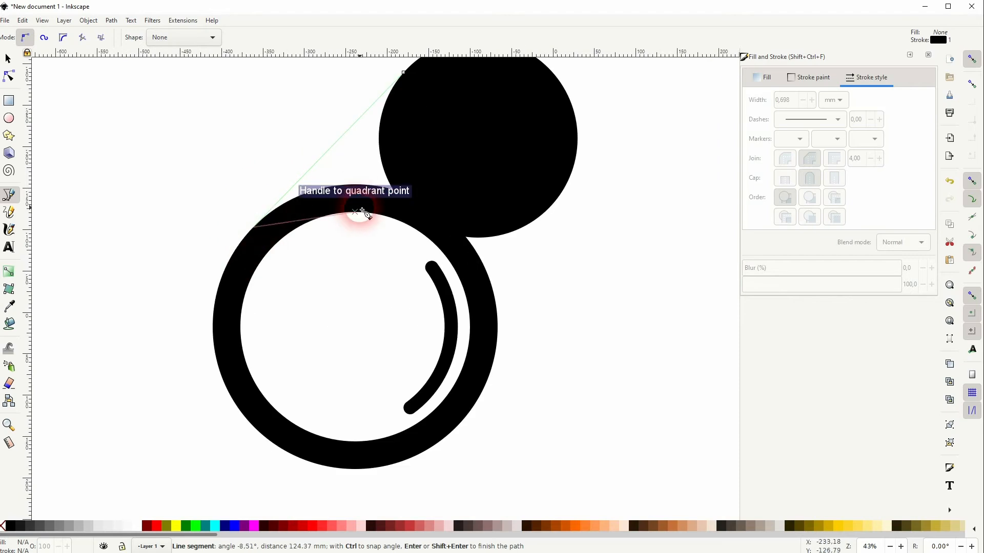
click(497, 327)
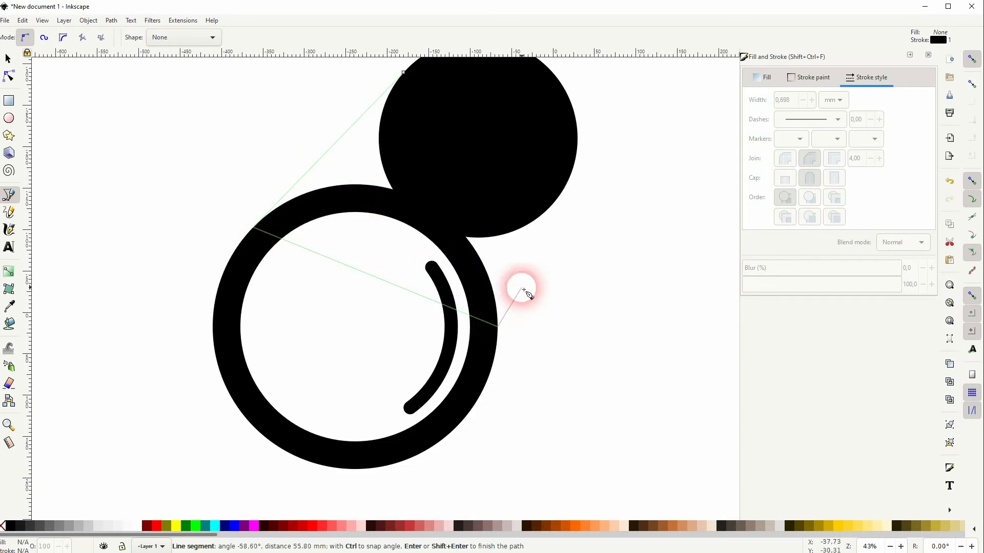
click(565, 189)
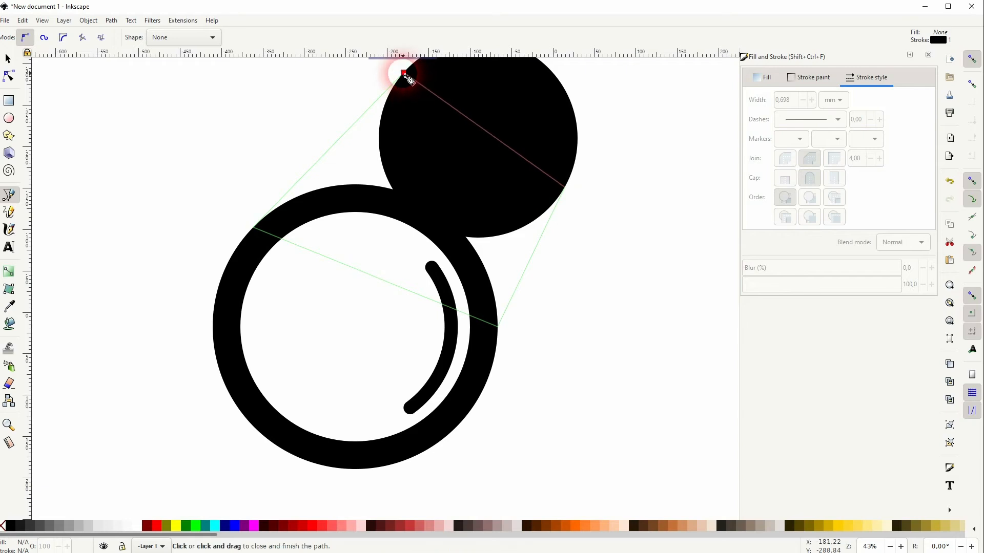
click(404, 75)
Fill the connecting path black with no stroke and send it to the back, behind the ring.
click(5, 528)
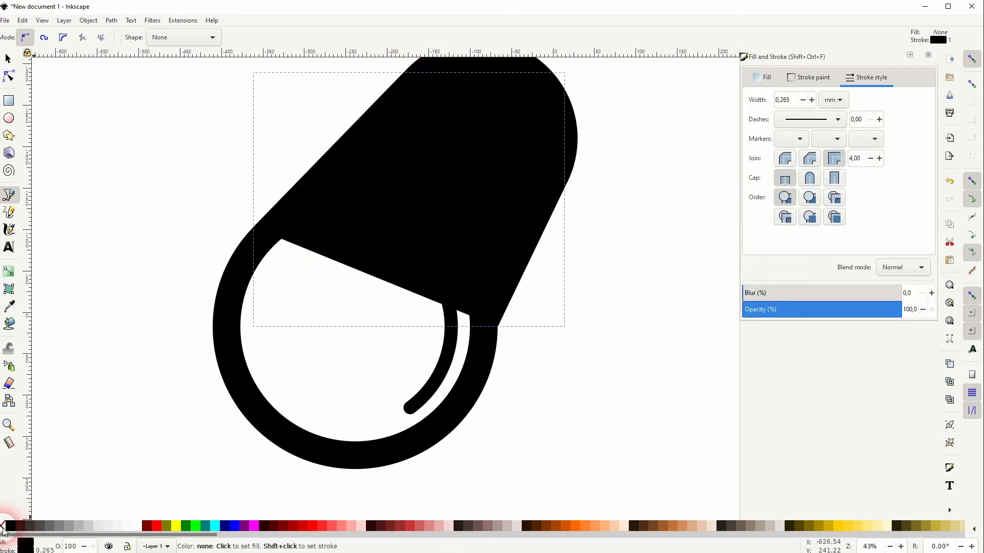
click(8, 58)
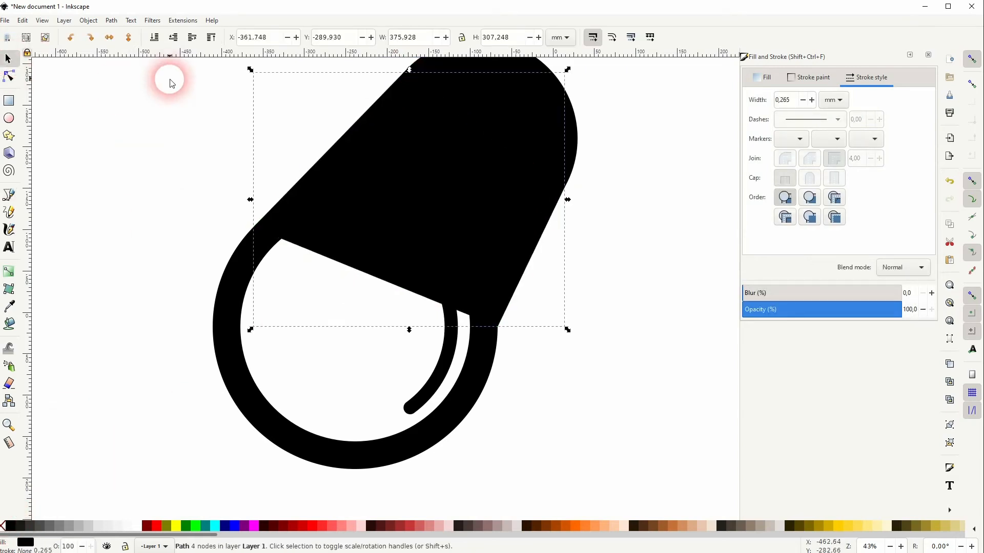
click(154, 36)
click(203, 287)
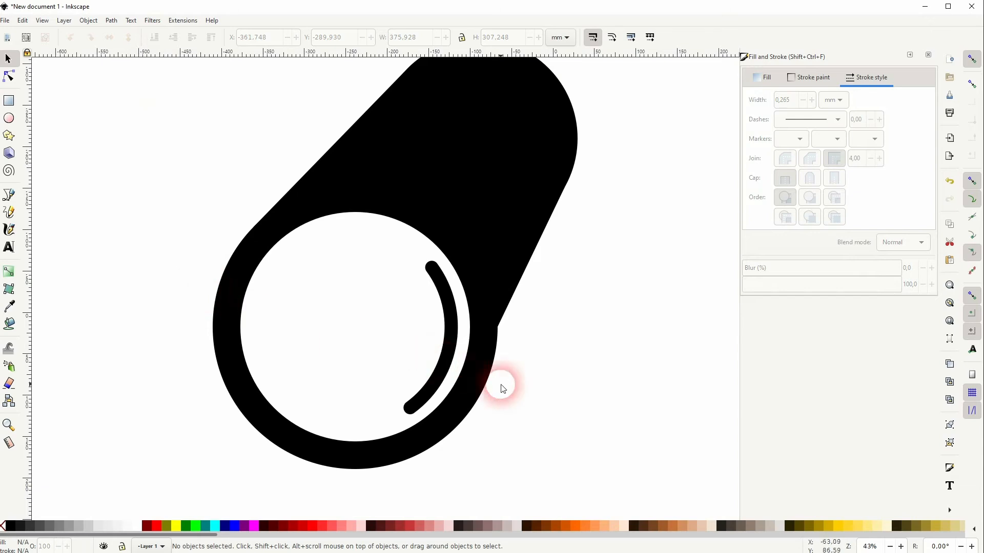
Draw a closed four-corner patch from the smaller circle's right edge to the ring's lower right edge, covering the notch.
ctrl+scroll(584, 249, down, 2)
ctrl+scroll(584, 249, up, 2)
click(9, 194)
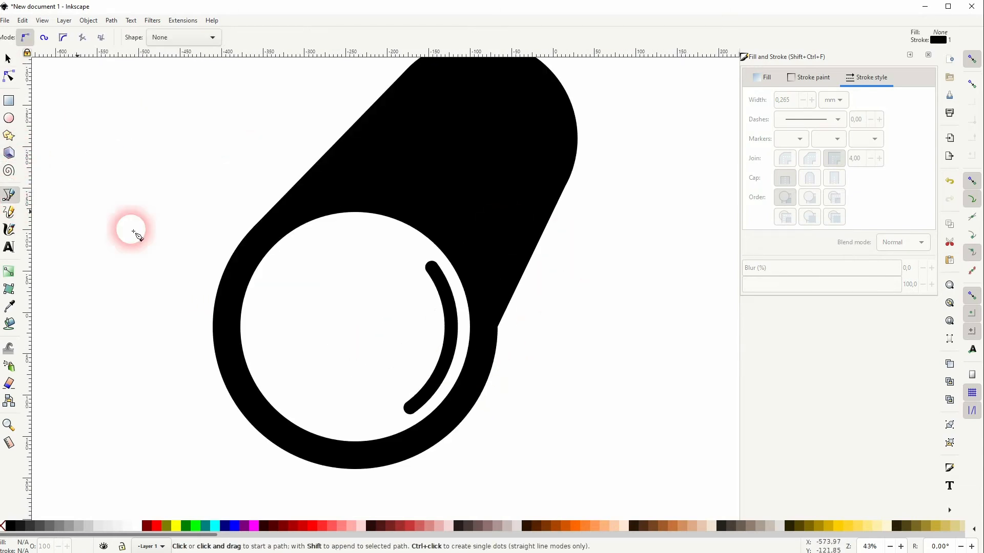
ctrl+scroll(557, 388, down, 1)
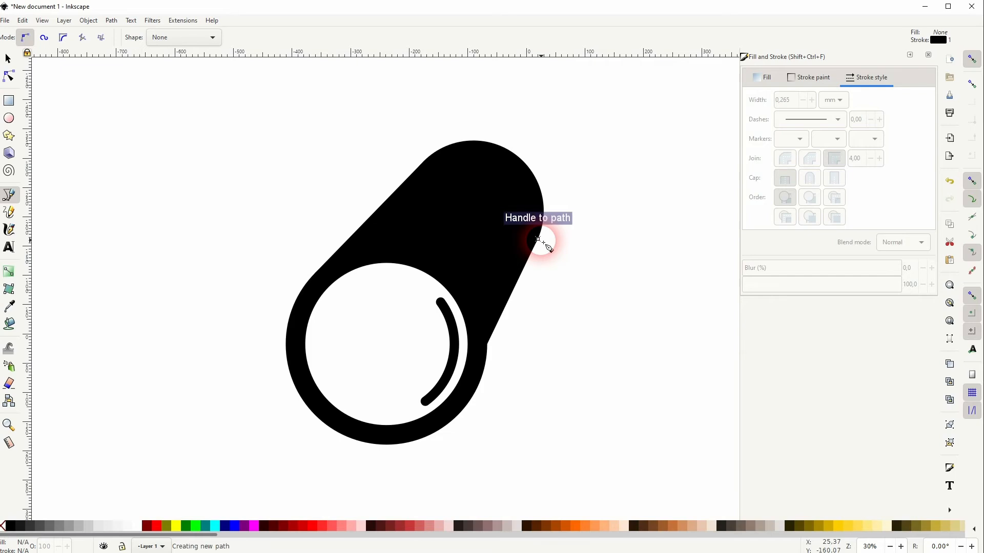
click(538, 239)
ctrl+scroll(491, 377, up, 3)
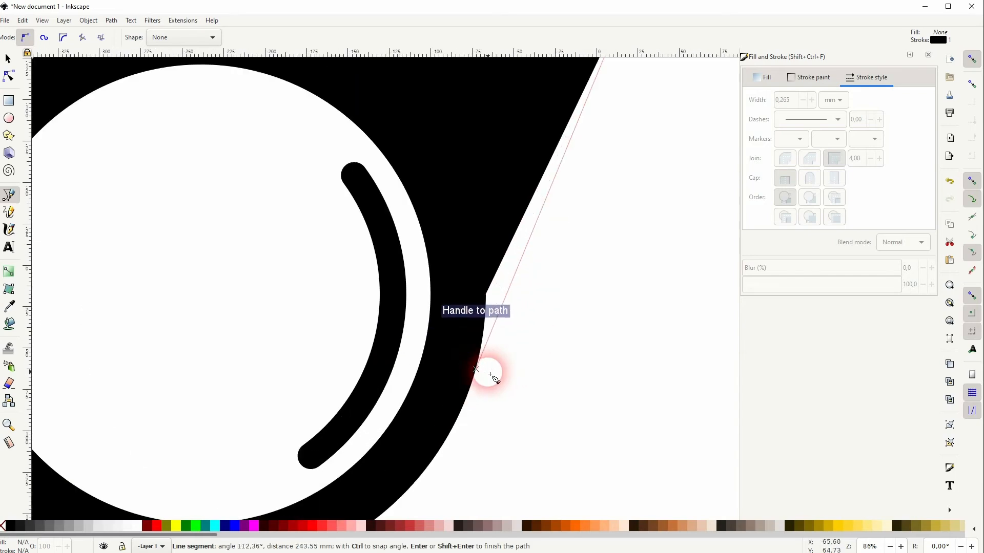
click(476, 374)
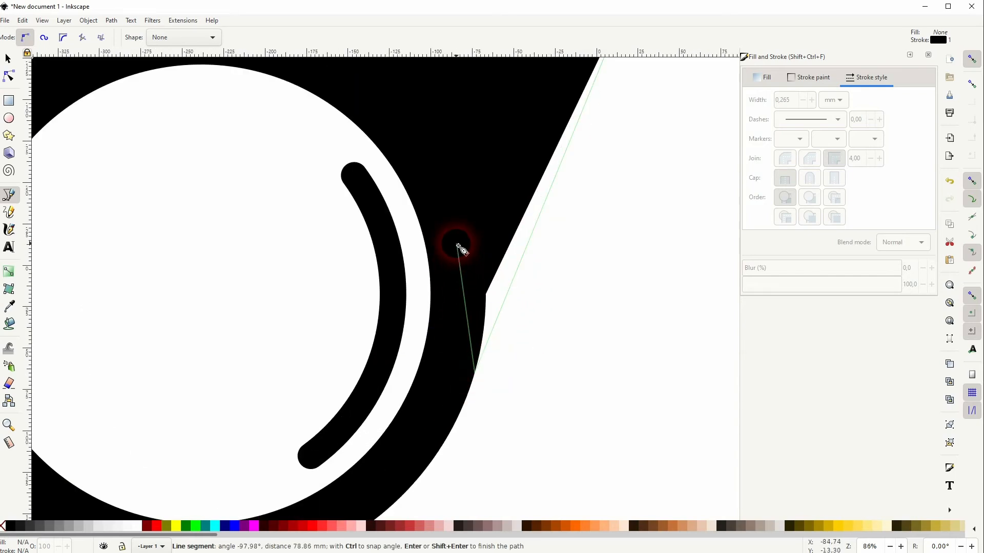
click(459, 248)
ctrl+scroll(459, 248, down, 2)
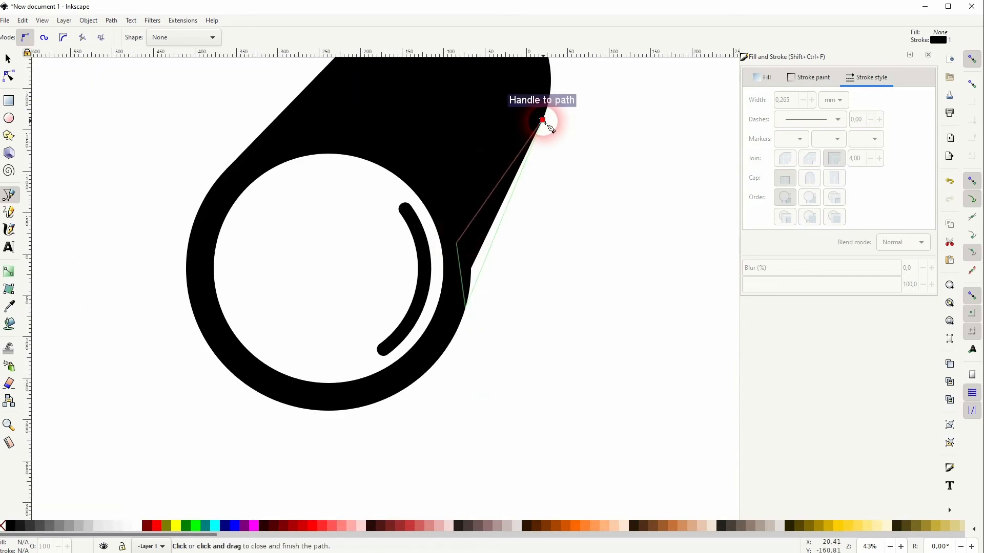
click(543, 122)
Fill the notch patch black without a stroke and deselect it.
click(9, 526)
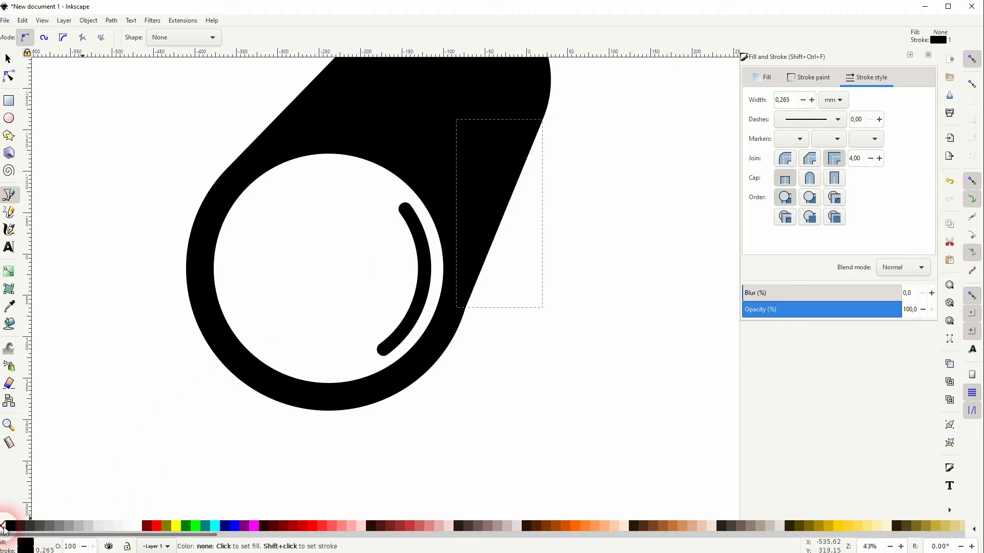
click(9, 59)
click(88, 183)
scroll(87, 179, down, 2)
key(space)
drag(101, 164, 132, 268)
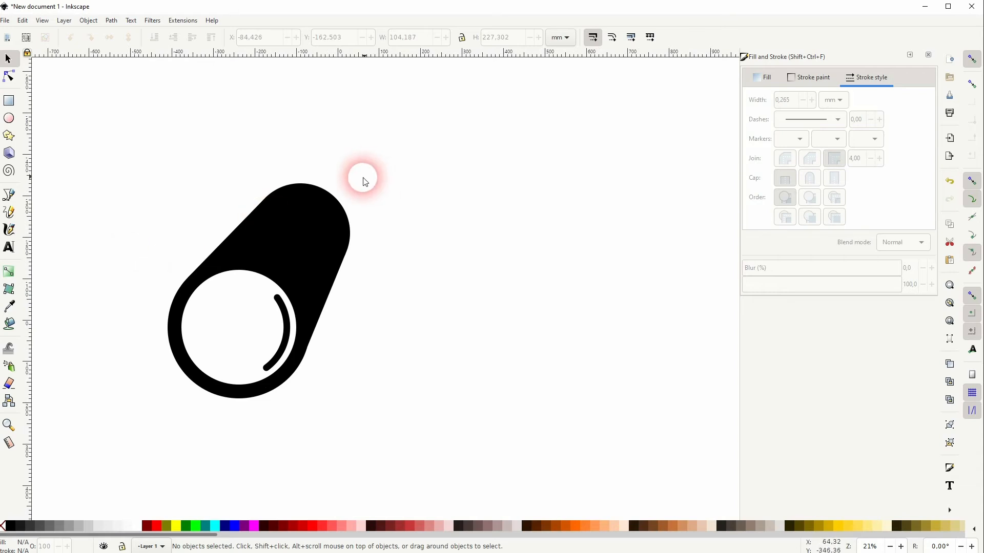
Duplicate the upper black circle in dark red, offset it toward the upper right, and send it to the back.
click(324, 196)
drag(306, 195, 316, 185)
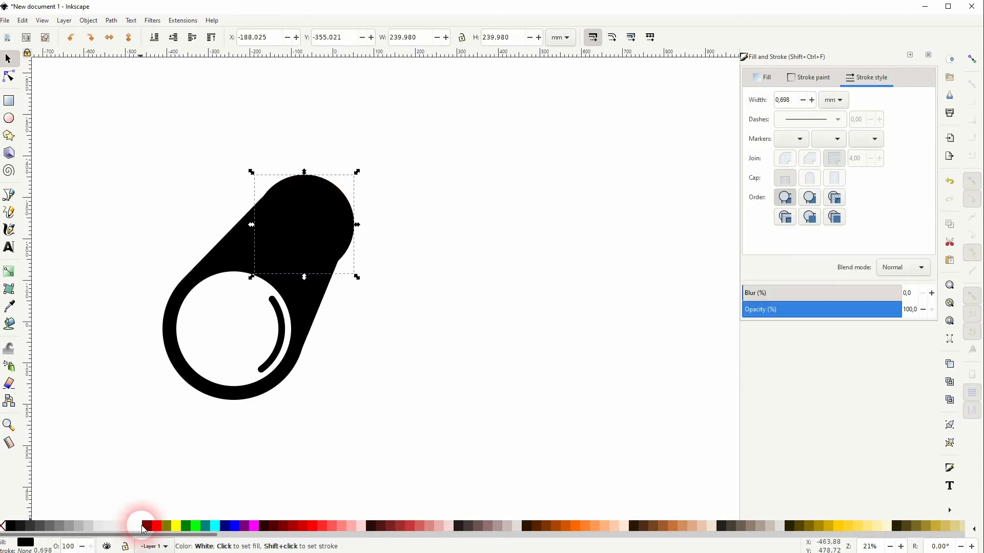
click(143, 528)
click(155, 37)
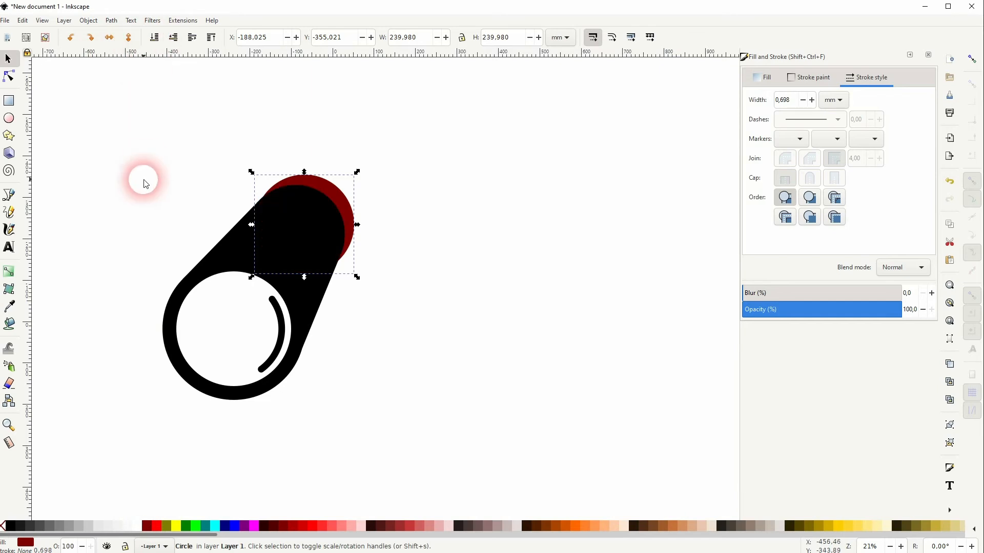
click(352, 190)
drag(337, 189, 339, 185)
click(437, 185)
Fill the upper black circle bright red and shift it slightly toward the upper right, over the dark red one.
click(328, 211)
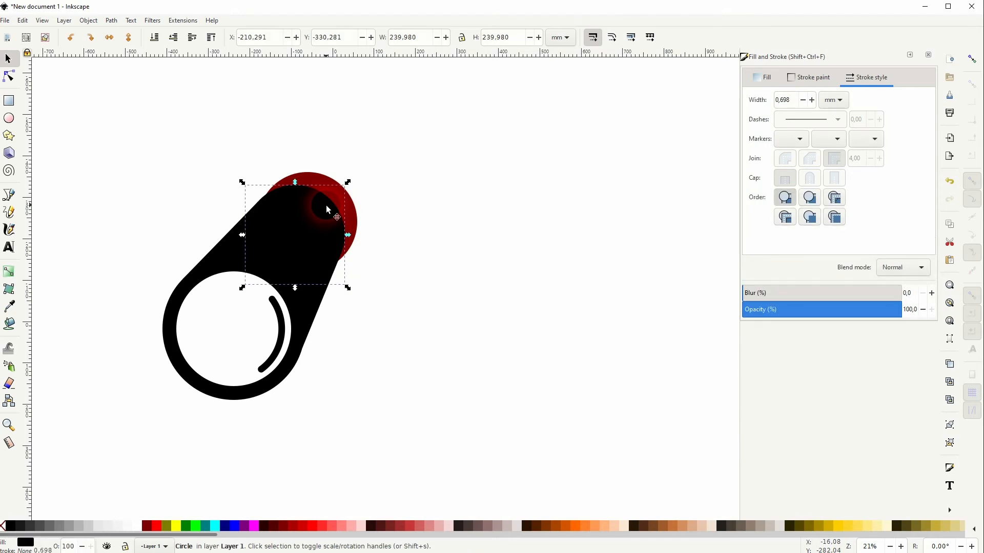
click(155, 527)
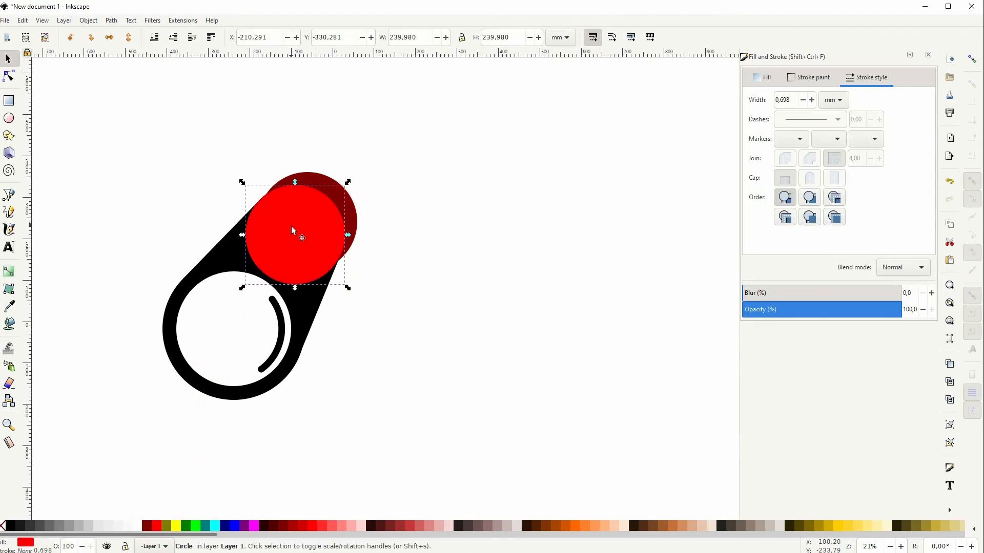
drag(299, 212, 309, 240)
click(408, 226)
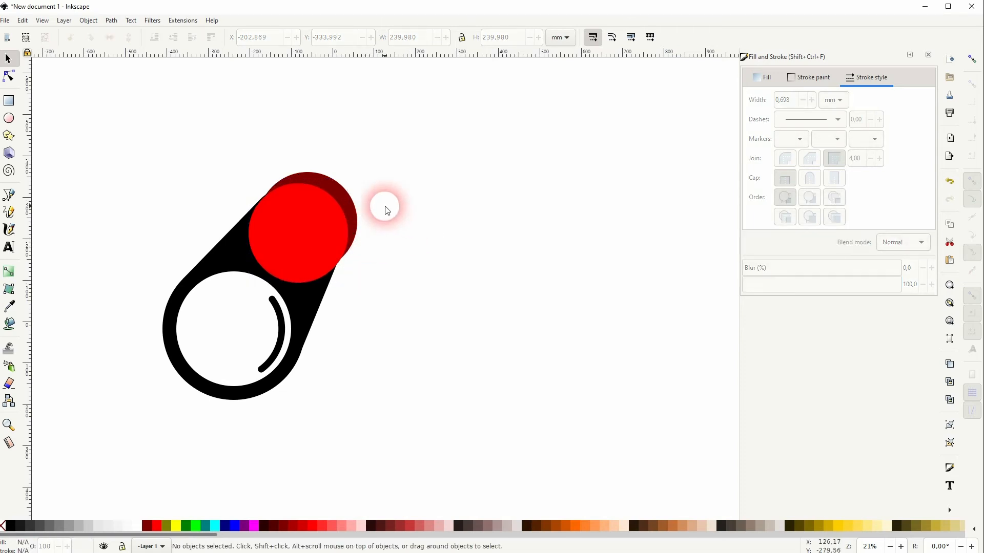
Subtract the bright red circle from the dark red one with Difference to leave a crescent at the body's far end.
click(312, 213)
shift+click(321, 179)
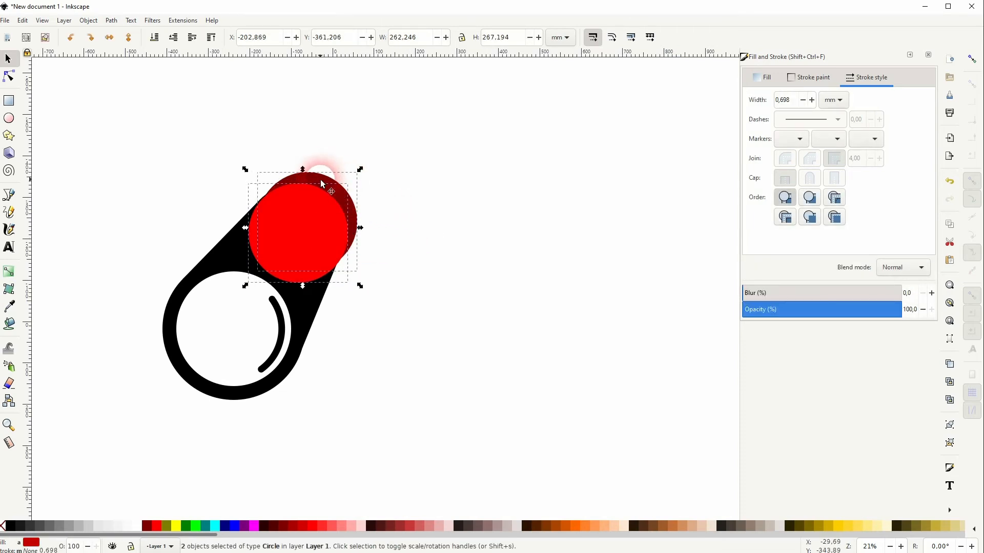
click(111, 20)
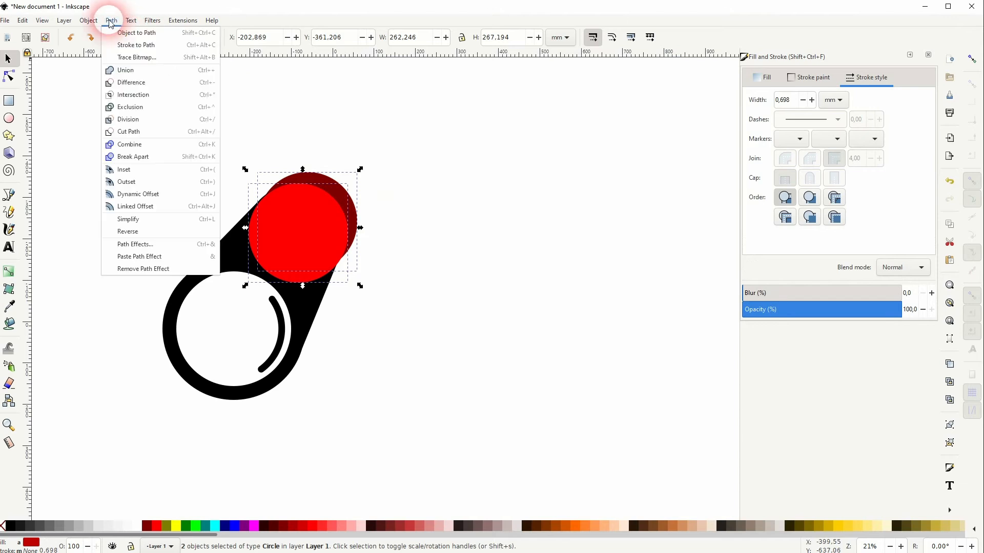
click(127, 84)
click(350, 199)
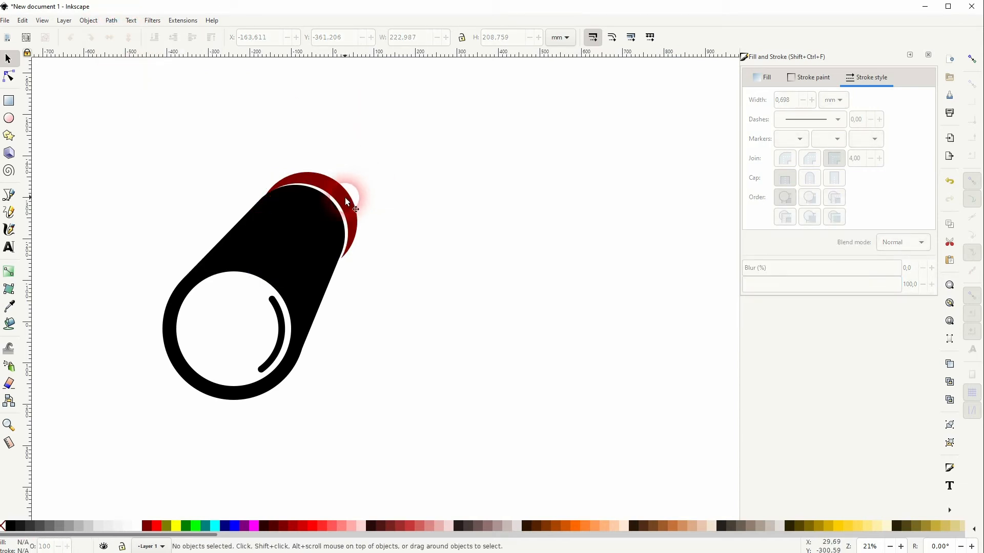
Scale the dark red crescent down to about 198 by 186 mm and fit it against the body's far end.
mouse_move(343, 192)
mouse_down()
mouse_move(348, 183)
mouse_move(358, 212)
mouse_up()
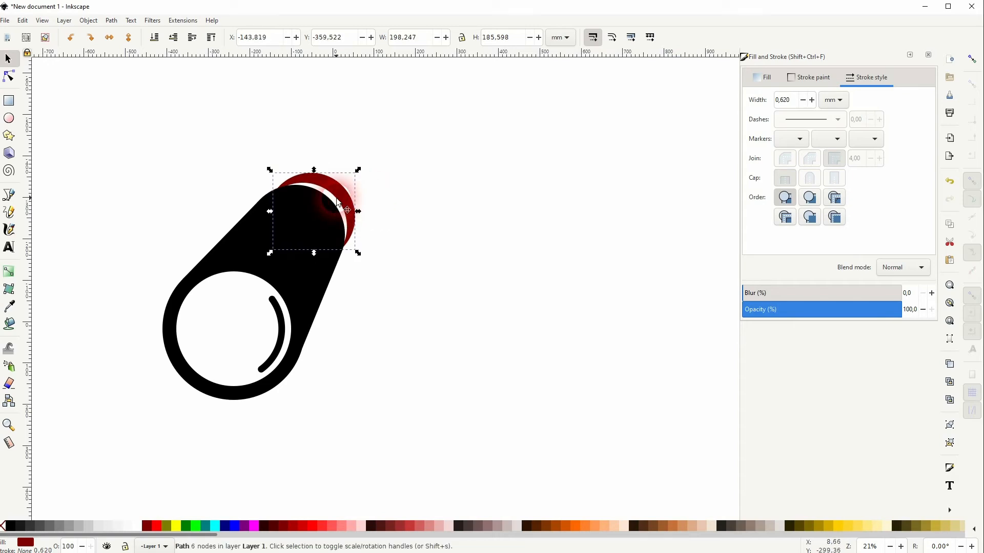
click(344, 201)
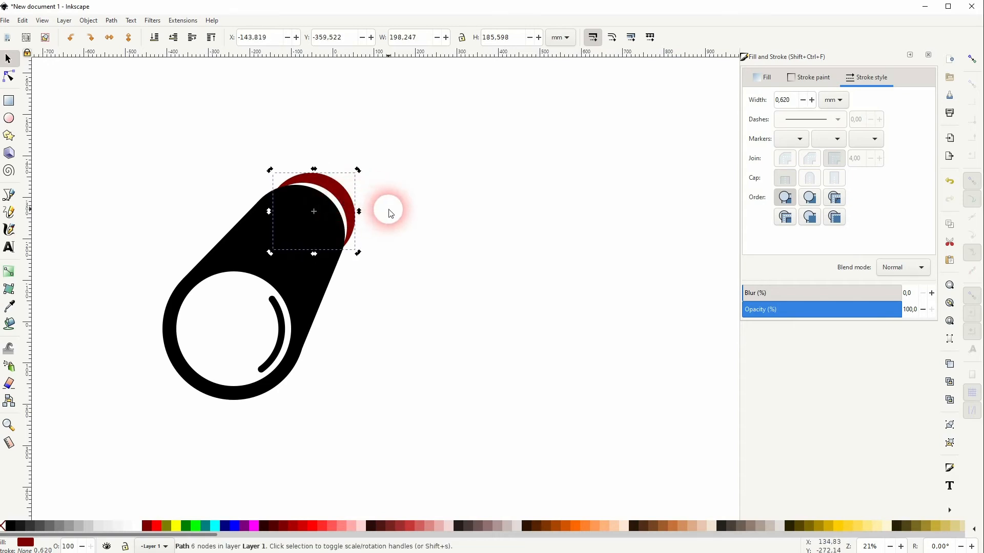
click(389, 213)
Fill the crescent black and nudge it slightly left until it sits evenly on the body's far end.
click(352, 206)
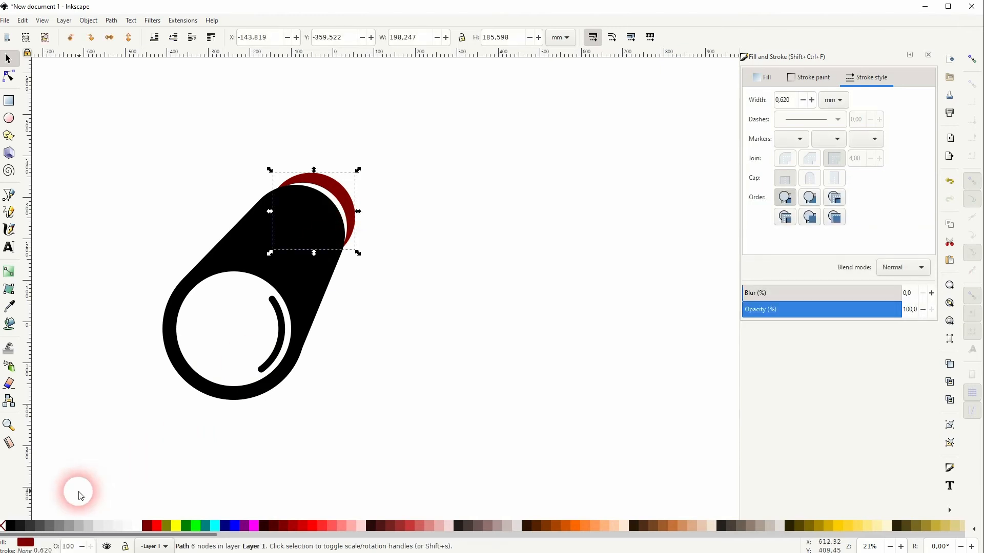
click(11, 526)
click(529, 302)
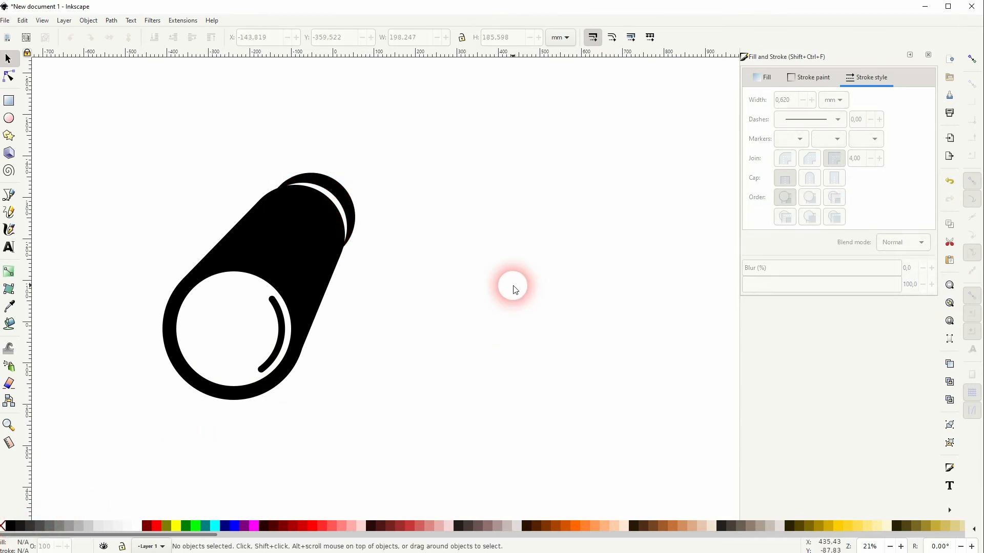
click(359, 195)
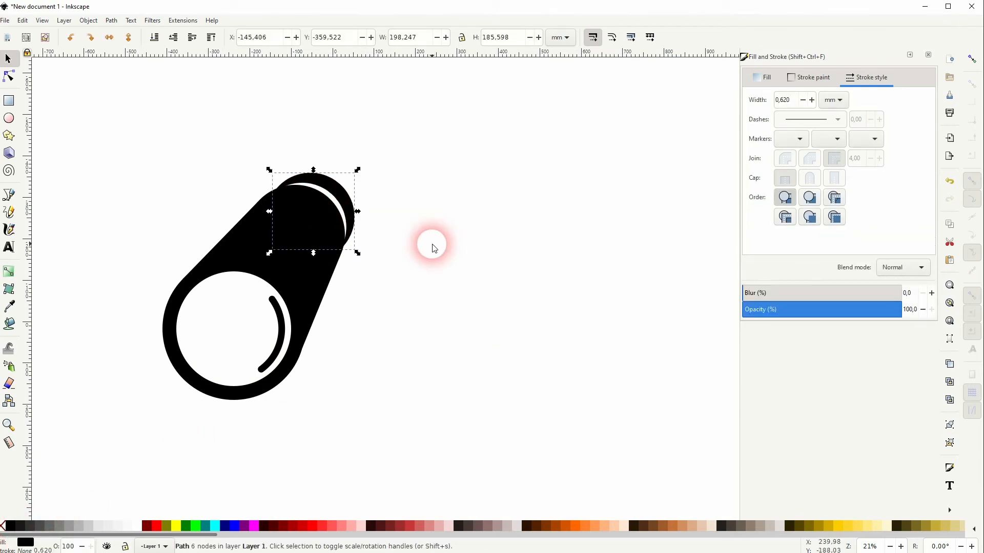
key(Right)
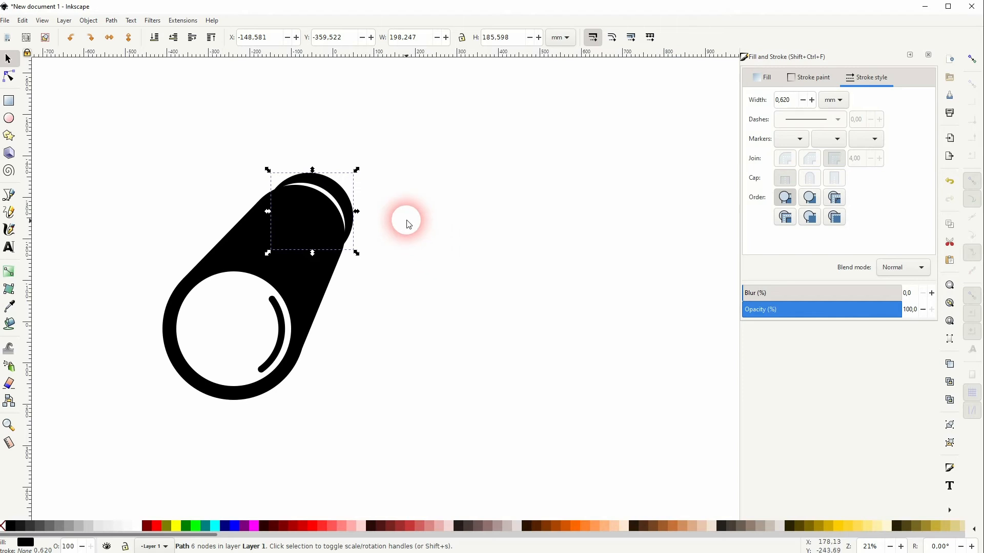
click(409, 214)
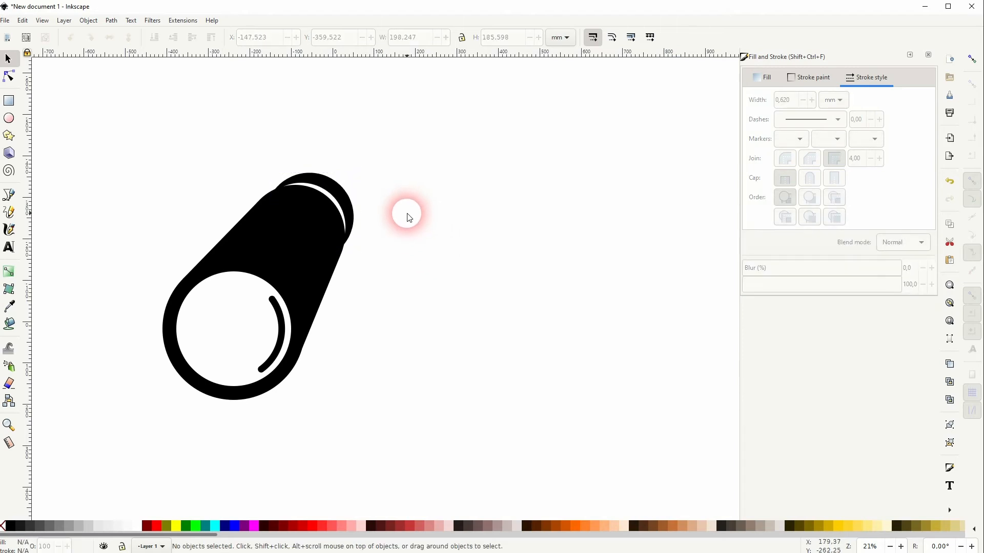
Group all the objects of the barrel.
scroll(364, 249, down, 2)
scroll(364, 249, up, 2)
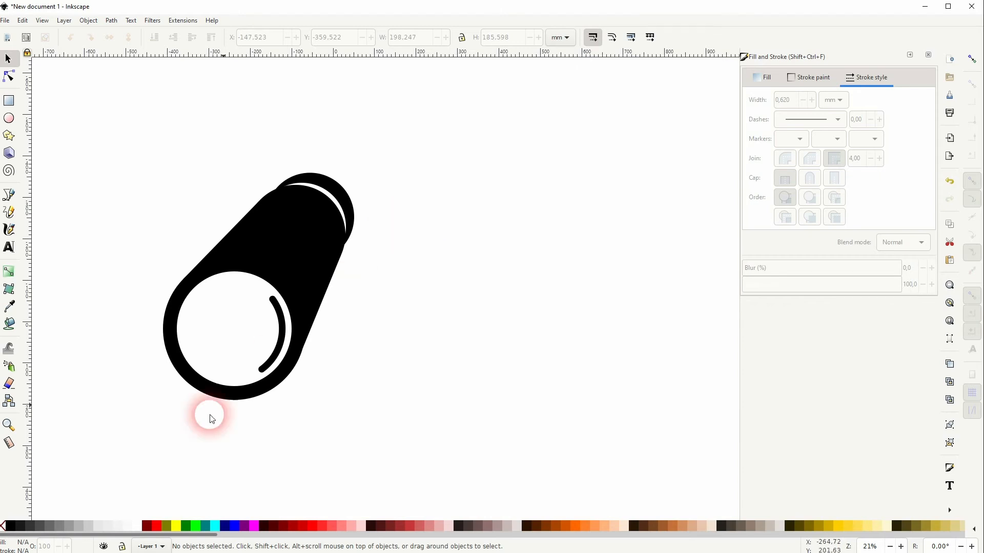
drag(94, 459, 450, 128)
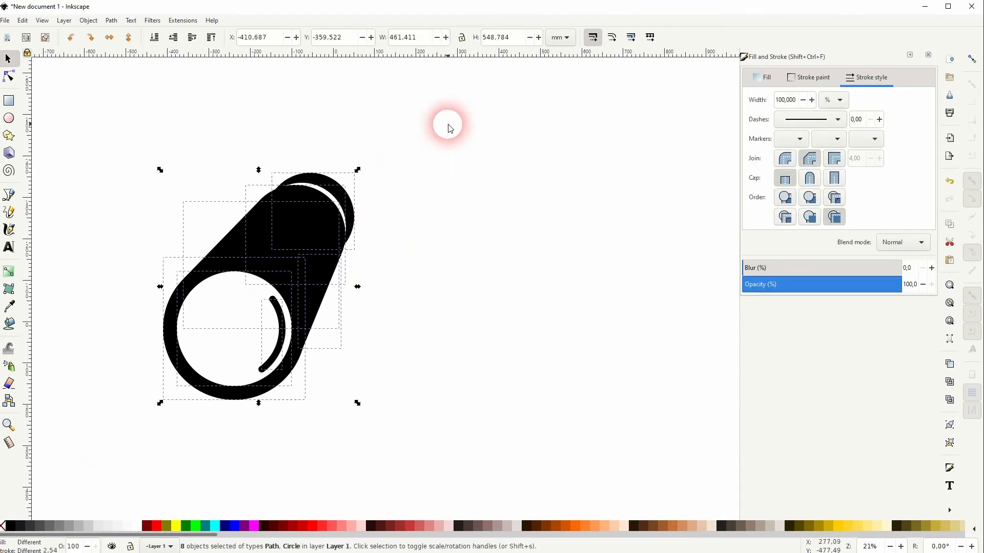
key(ctrl+g)
Duplicate the barrel group, place the copy to the right of the original, and flip it horizontally.
key(ctrl+d)
drag(253, 251, 465, 260)
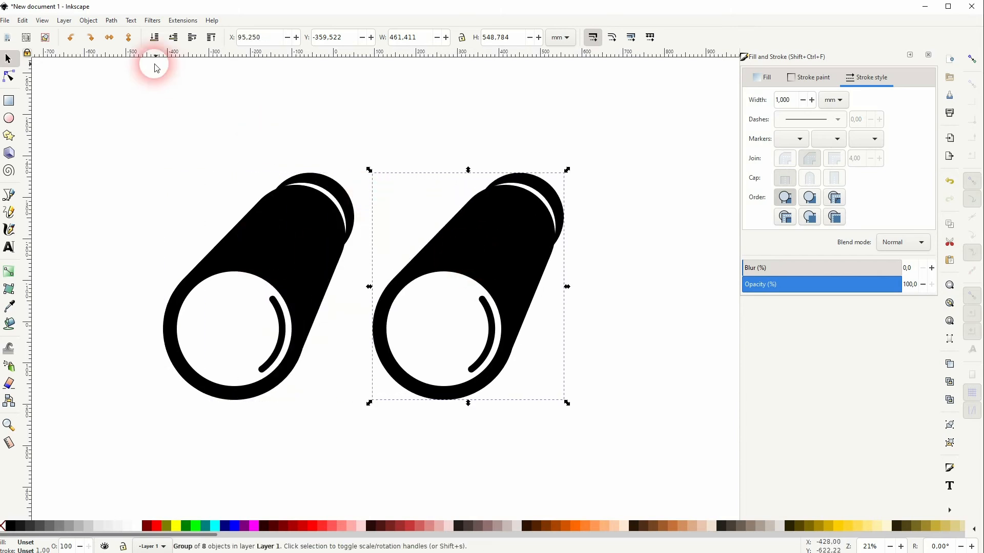
click(110, 37)
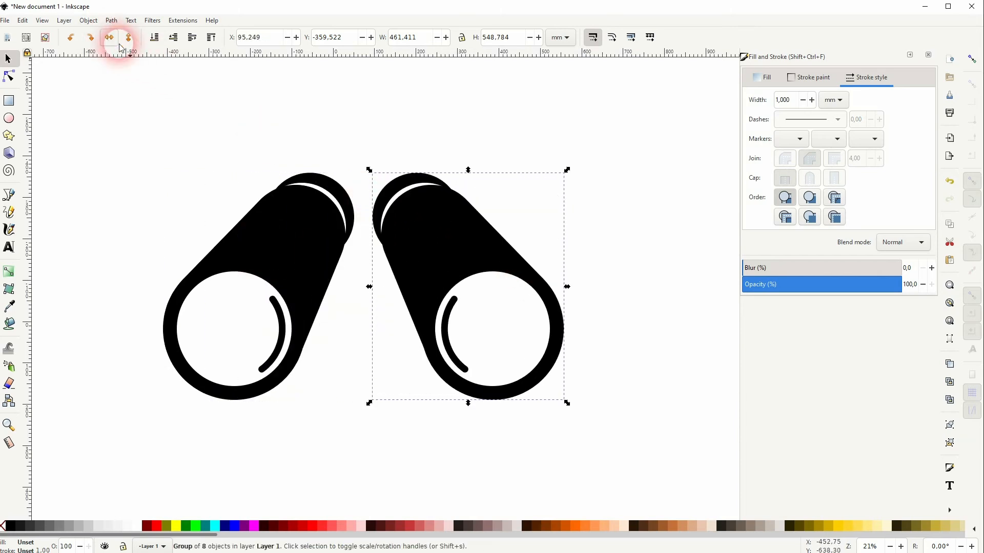
click(606, 235)
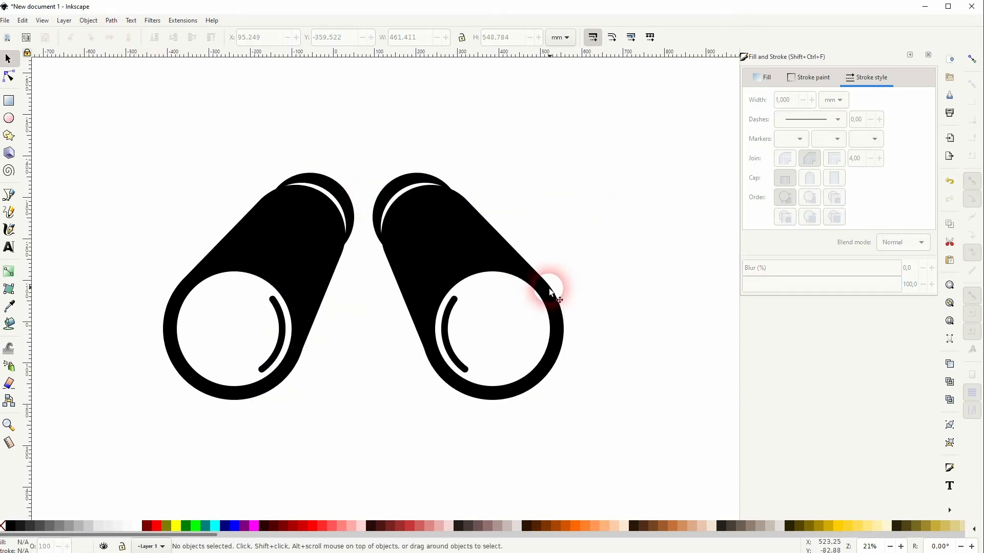
Ungroup the flipped barrel on the right.
click(446, 338)
key(ctrl+shift+g)
click(645, 283)
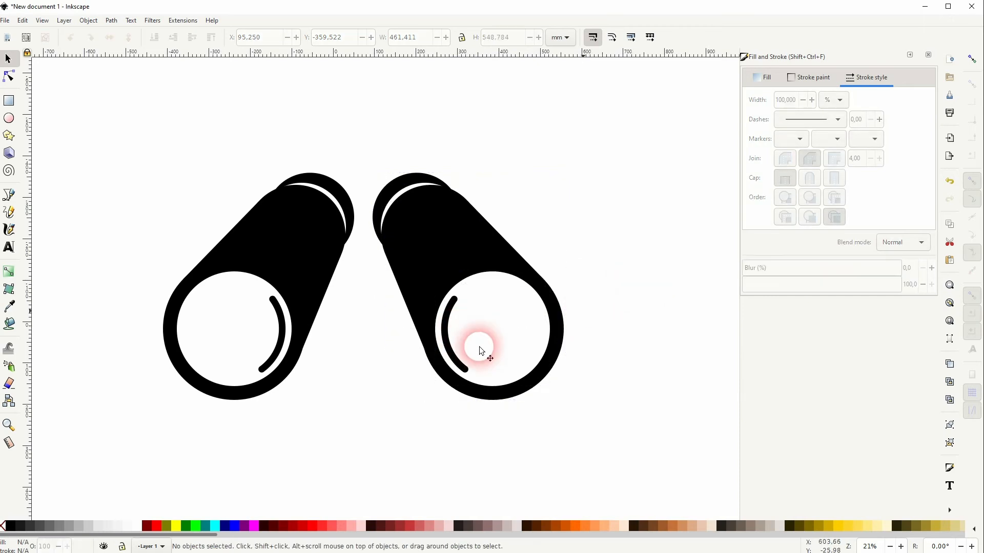
Rotate the right barrel's highlight arc about the lens centre, with snapping enabled, onto the lens's right side.
click(444, 337)
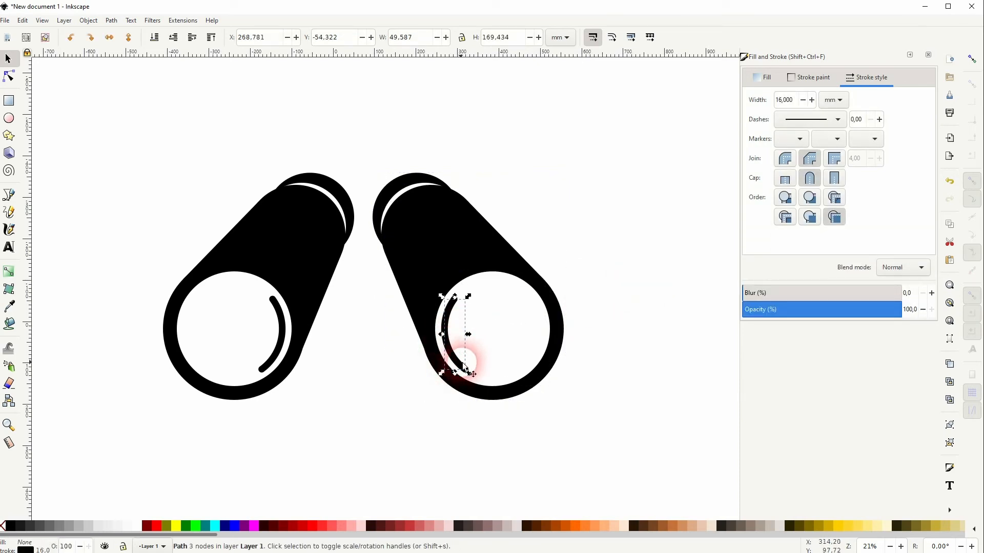
drag(417, 328, 493, 329)
click(972, 58)
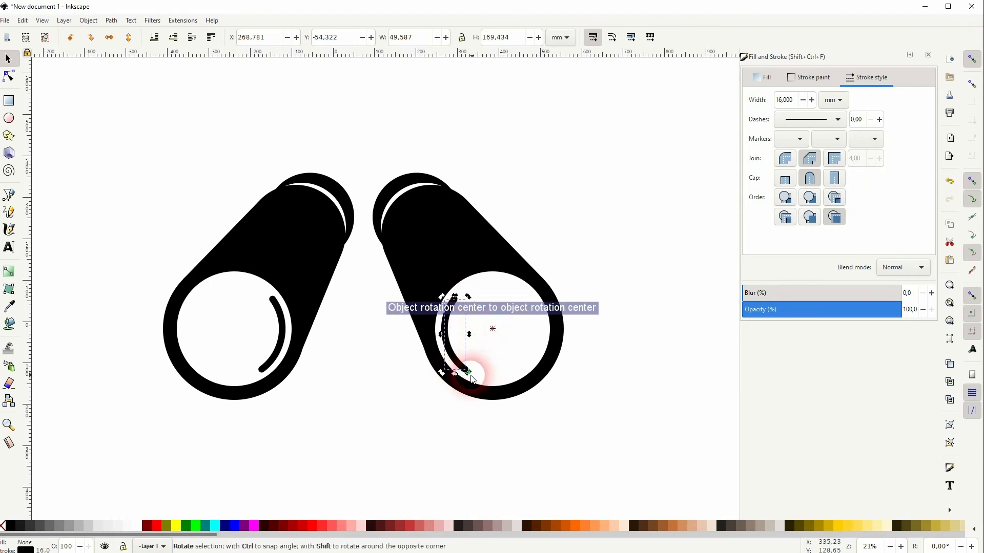
drag(442, 372, 599, 311)
click(576, 330)
Group both barrels into one object.
scroll(583, 326, down, 2)
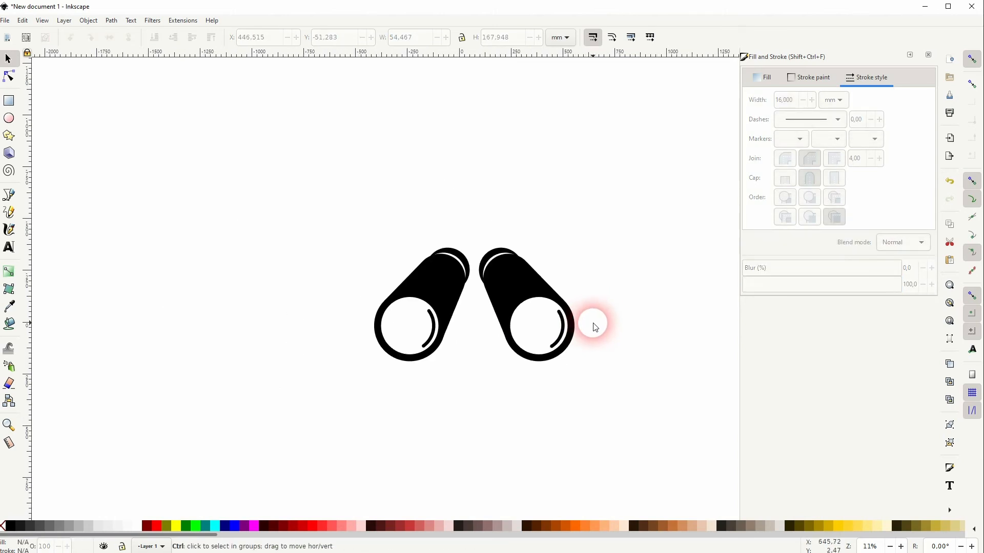
drag(658, 269, 569, 272)
drag(223, 402, 530, 193)
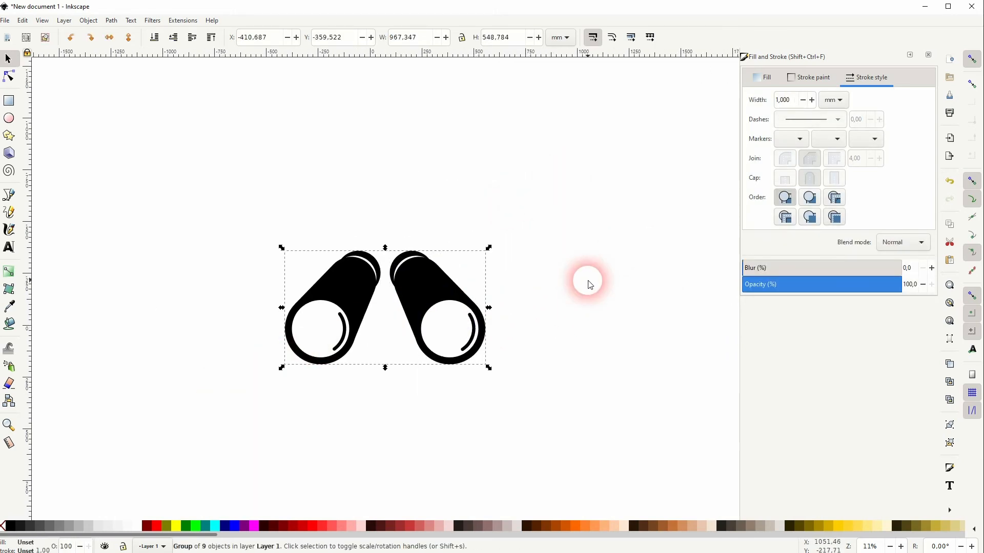
click(590, 285)
Draw a black upright ellipse about 396 mm wide and 512 mm high between the two barrels.
scroll(393, 331, up, 1)
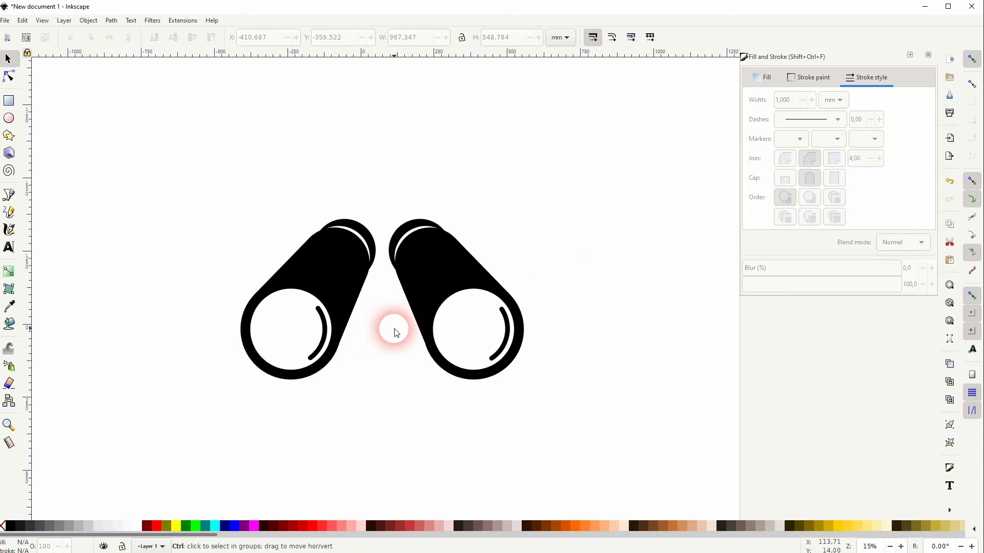
scroll(395, 332, up, 1)
click(9, 118)
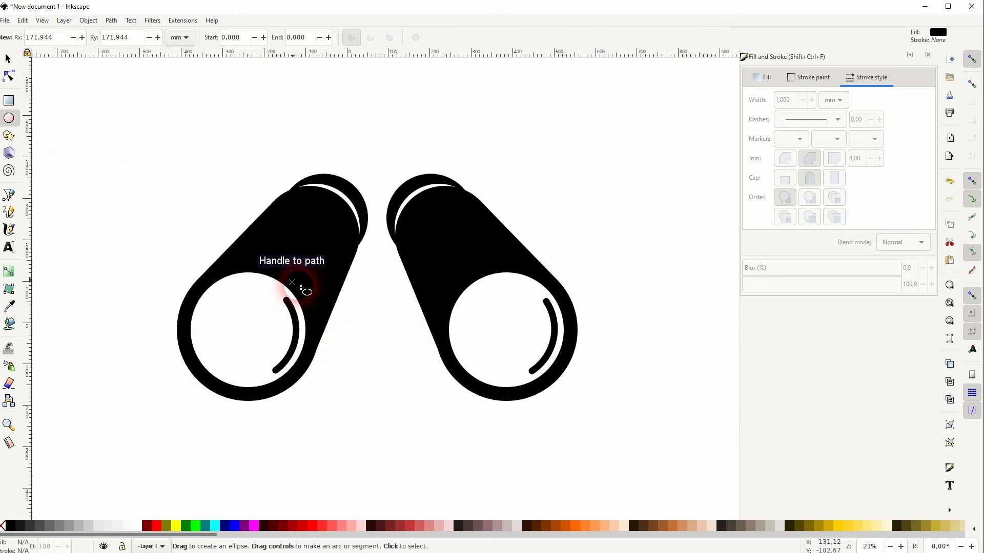
drag(325, 265, 485, 472)
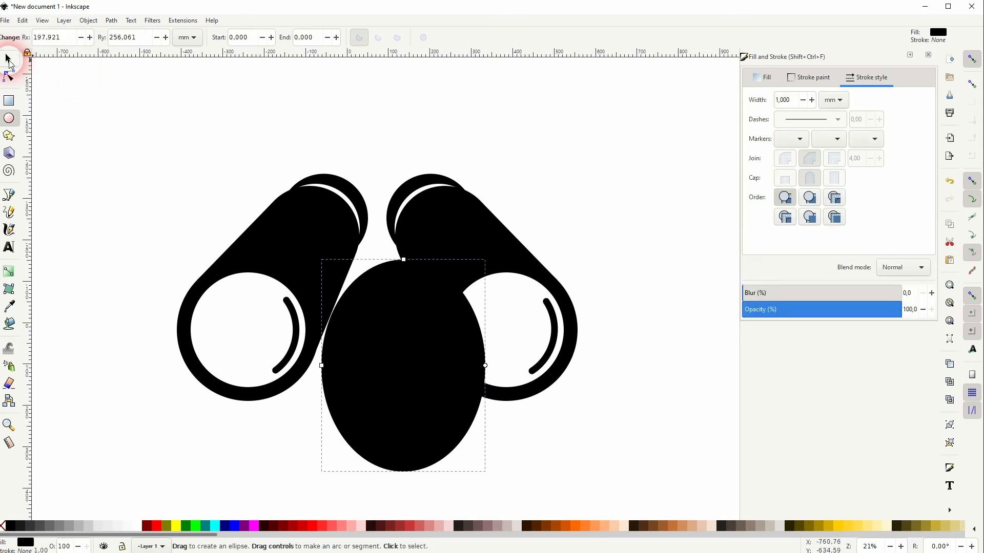
Centre the ellipse horizontally on the barrel group, aligning relative to the last selected object.
click(8, 59)
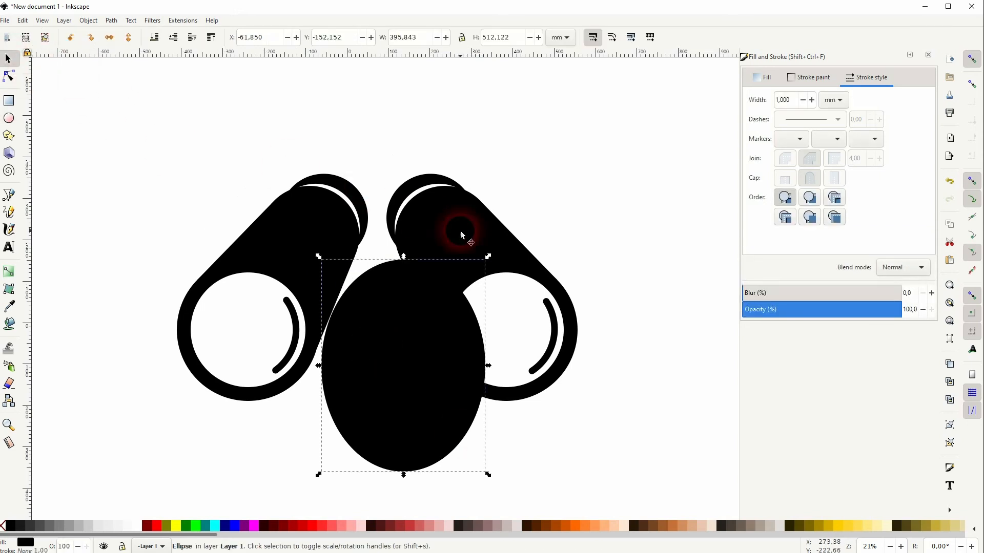
shift+click(446, 207)
click(89, 21)
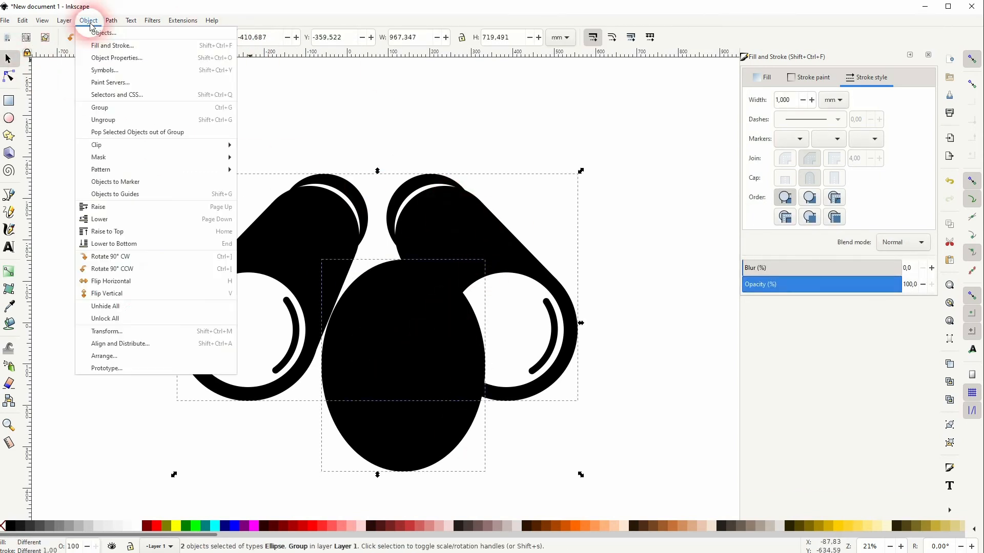
click(123, 344)
click(814, 323)
click(857, 119)
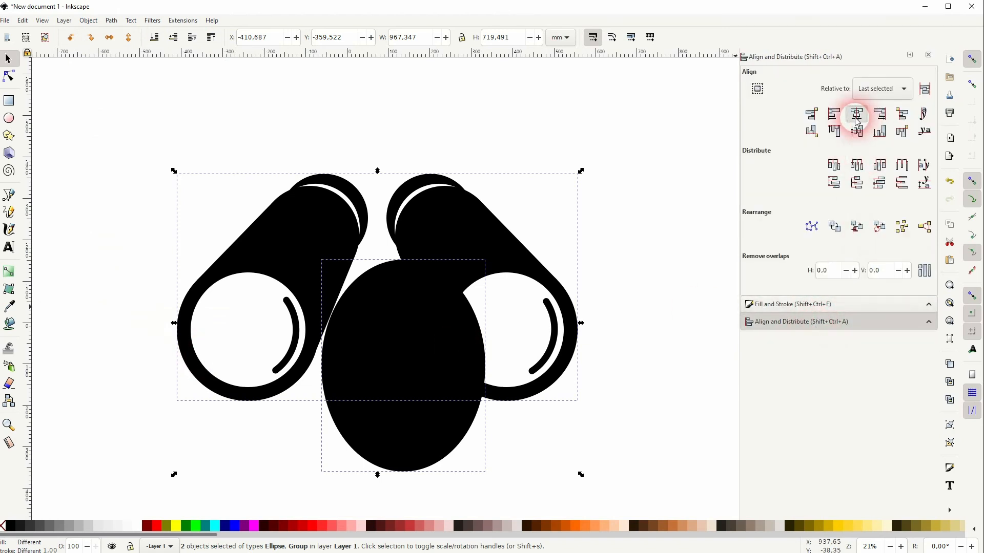
click(703, 234)
Turn snapping off and move the ellipse up so its top edge bridges the barrels just below their far ends.
drag(369, 330, 366, 310)
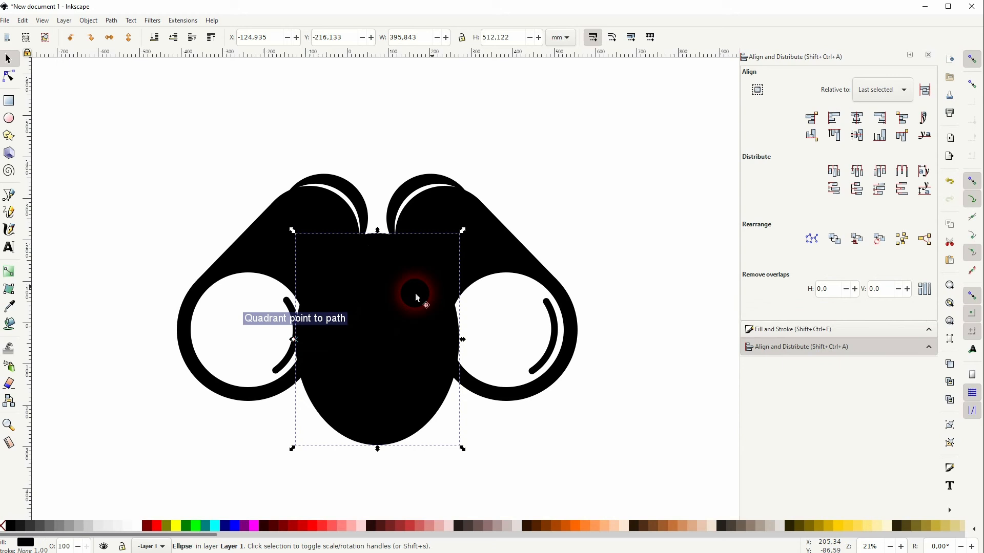
click(972, 59)
drag(374, 262, 375, 273)
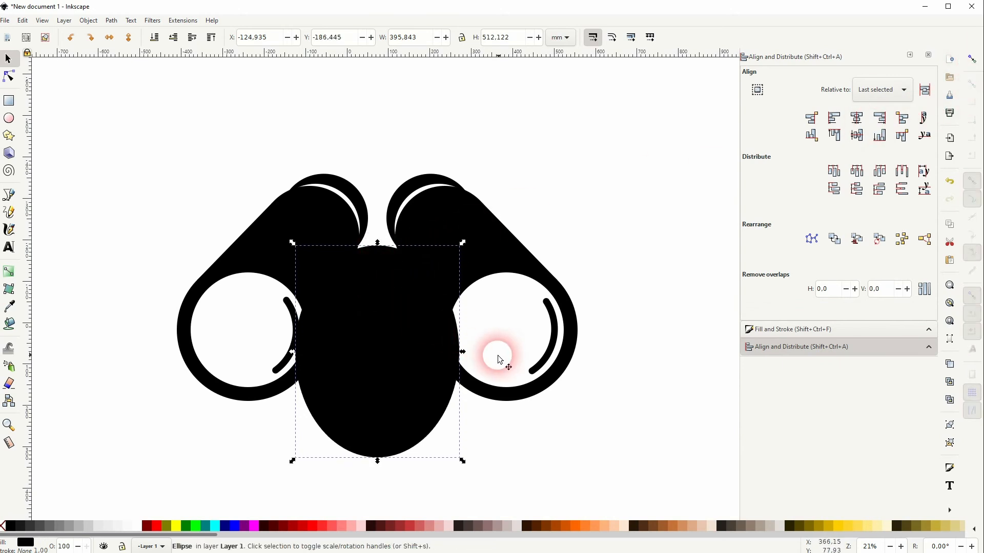
click(644, 236)
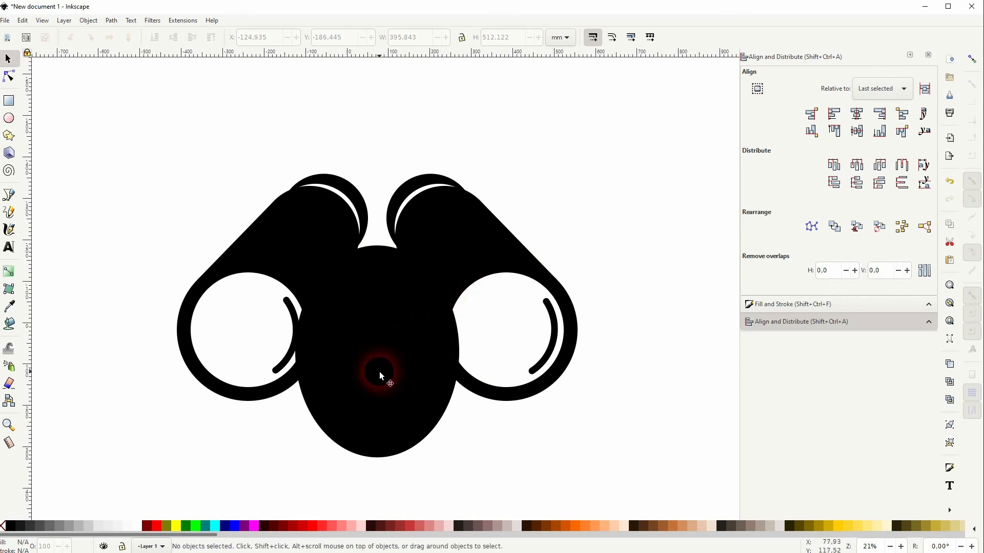
Lower the black ellipse to the bottom, behind the barrels and lenses.
click(380, 373)
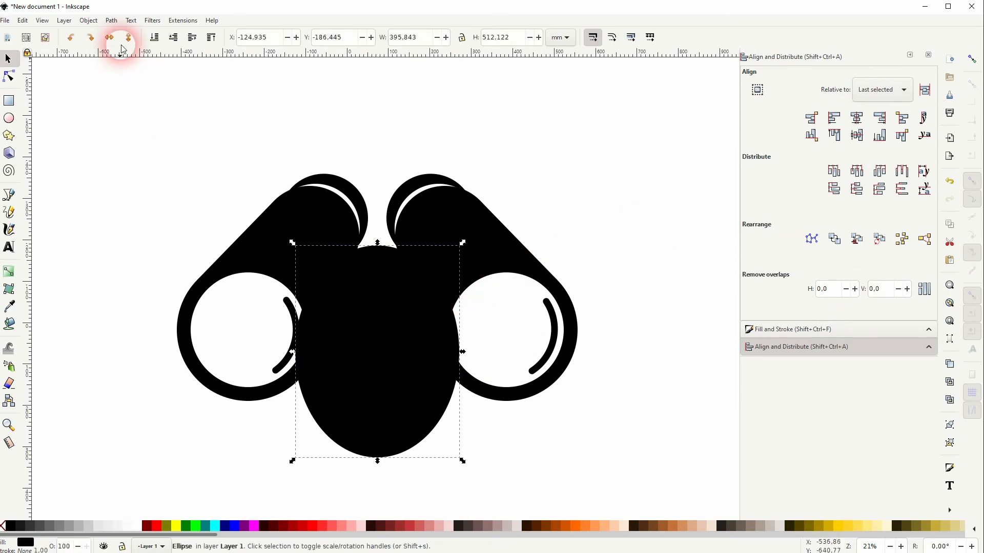
click(144, 227)
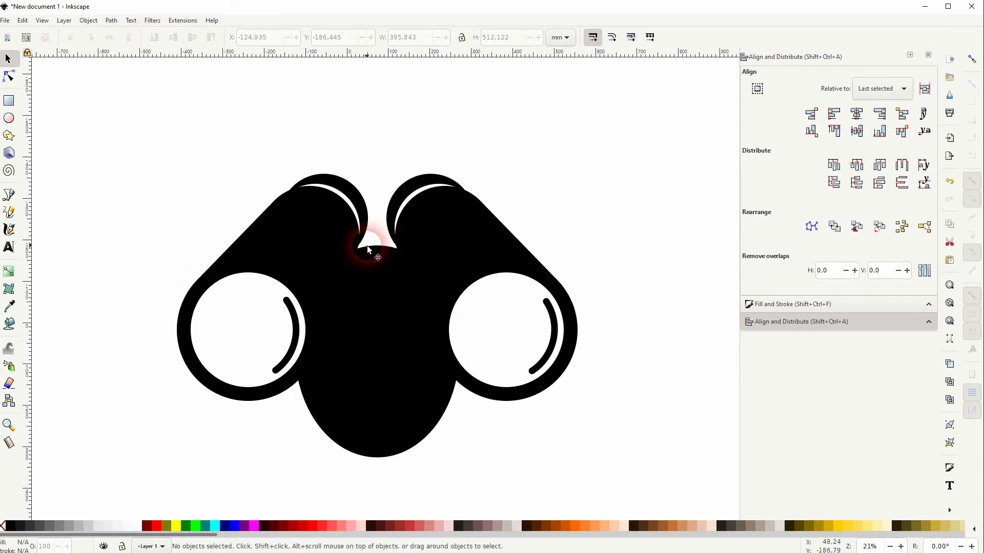
scroll(444, 399, down, 1)
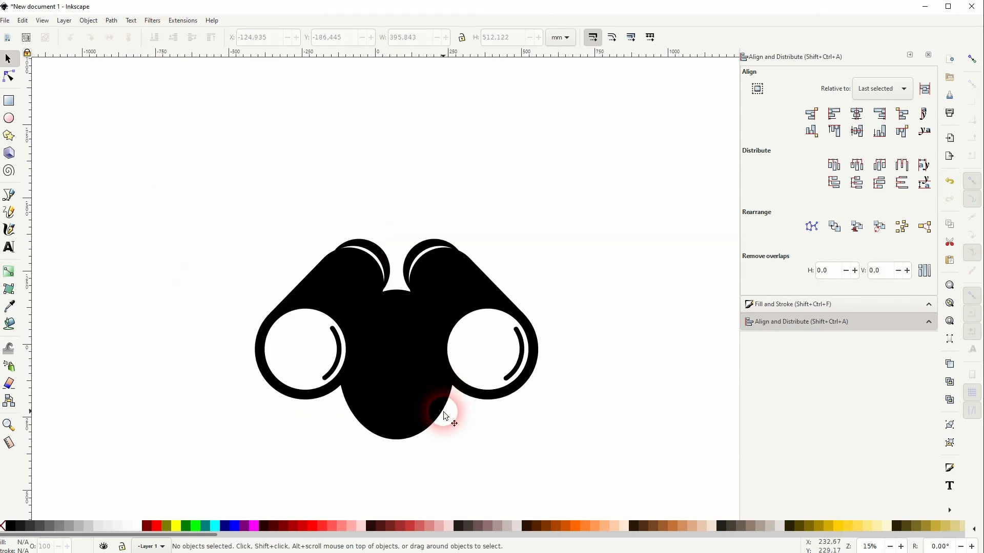
Duplicate the black ellipse, fill the copy dark red, and move it lower.
key(space)
click(354, 376)
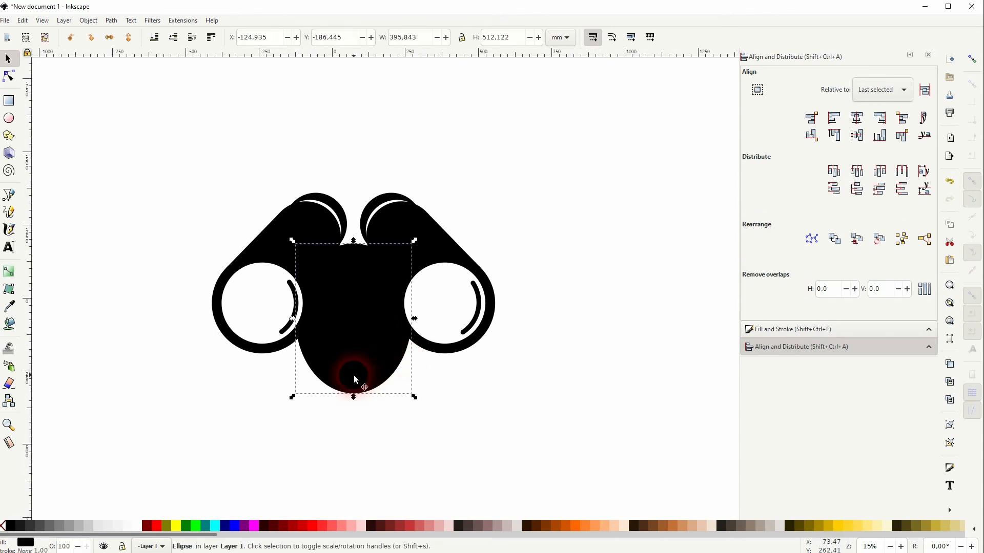
drag(146, 527, 348, 427)
Widen the dark red ellipse to about 585 mm and place it over the lower part of the black bridge.
drag(413, 428, 455, 441)
drag(365, 382, 369, 333)
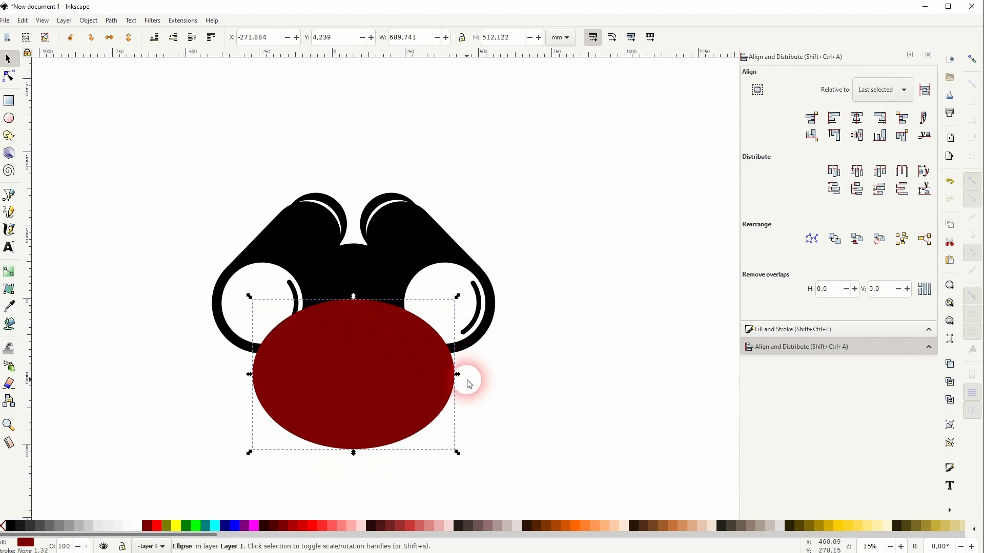
drag(457, 374, 443, 377)
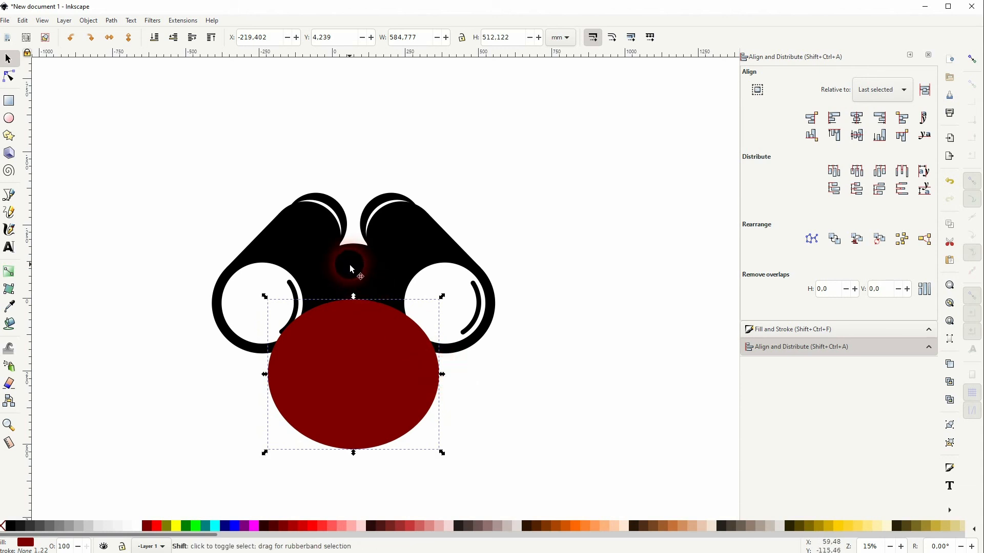
Move the dark red ellipse up about 37 mm so it covers more of the black bridge's lower part.
drag(355, 345, 352, 331)
Try subtracting the wide dark red ellipse from the black bridge ellipse, and undo the cut.
shift+click(360, 273)
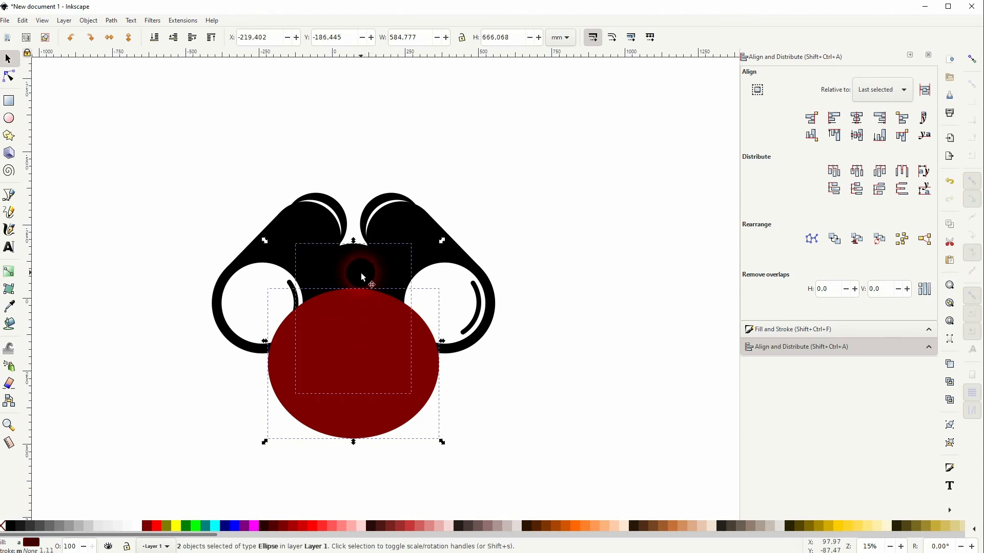
click(111, 20)
click(140, 88)
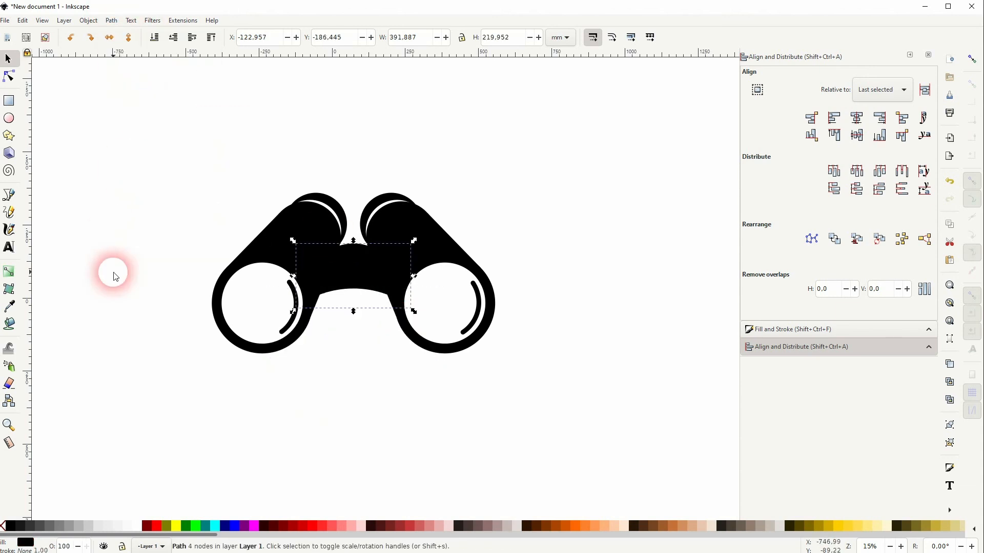
click(110, 272)
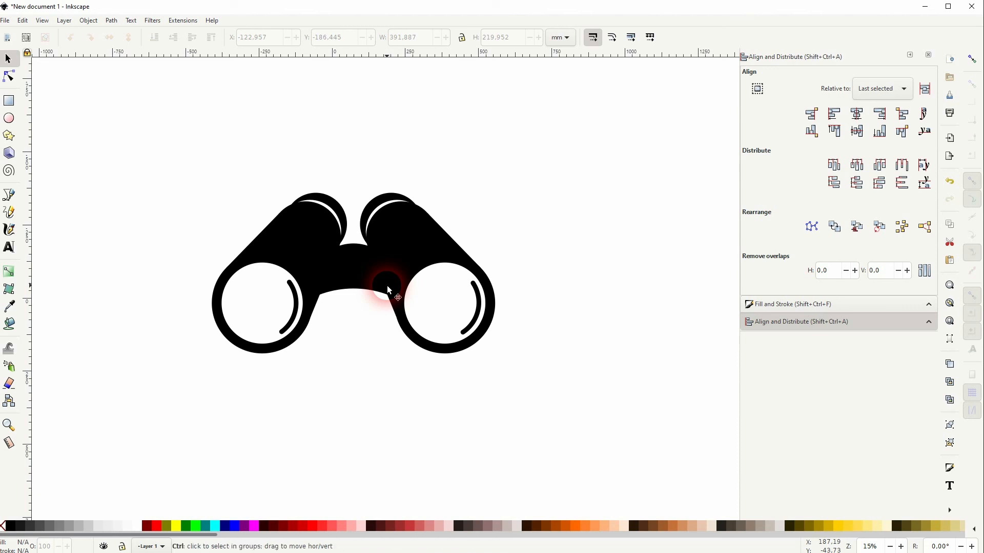
key(ctrl+z)
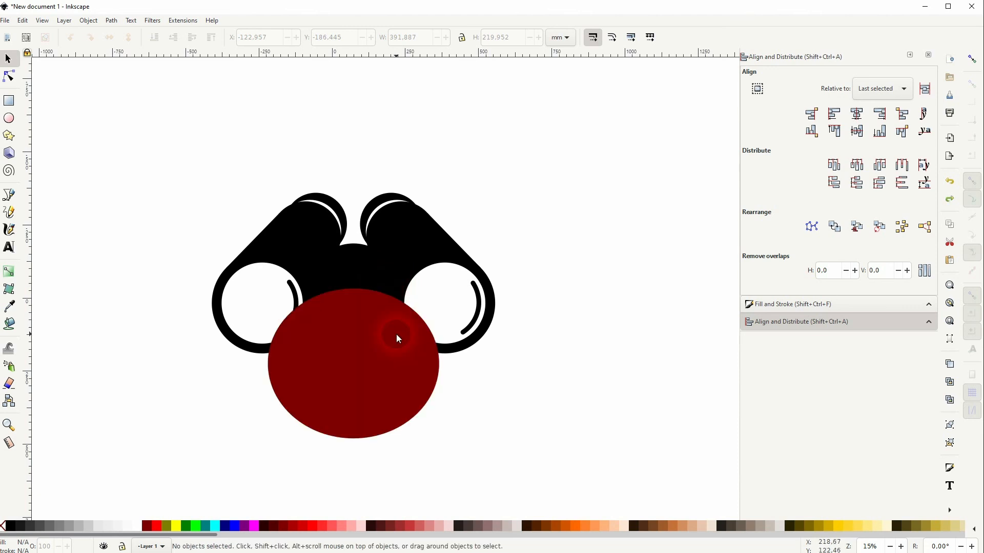
Narrow the dark red ellipse to about 438 mm around its centre and subtract it from the black bridge ellipse.
click(320, 367)
drag(262, 363, 290, 366)
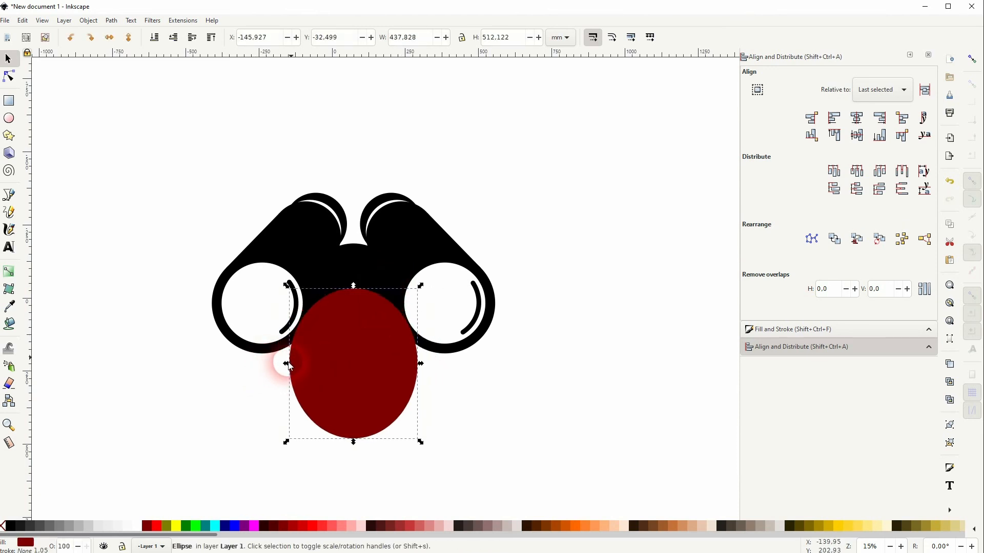
shift+click(346, 267)
click(111, 21)
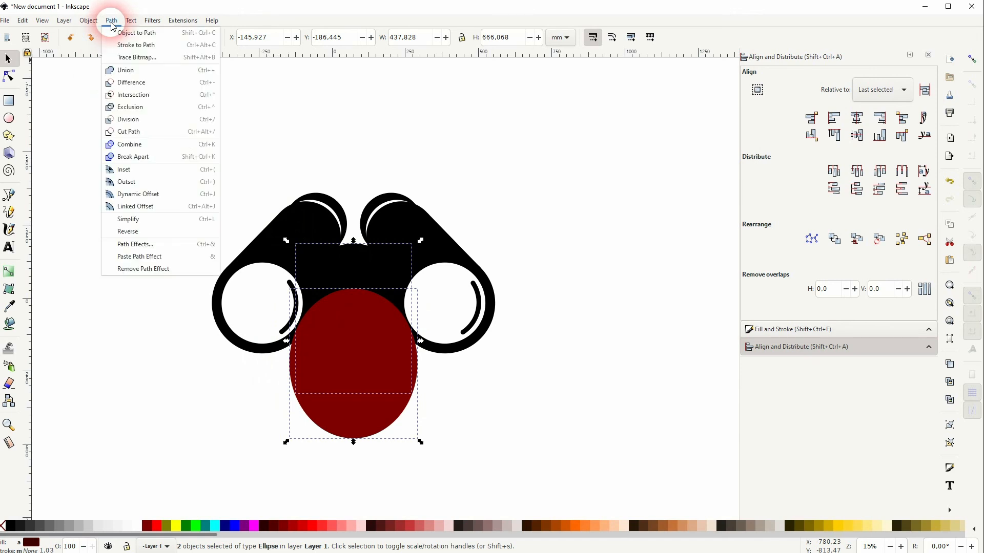
click(130, 82)
click(105, 229)
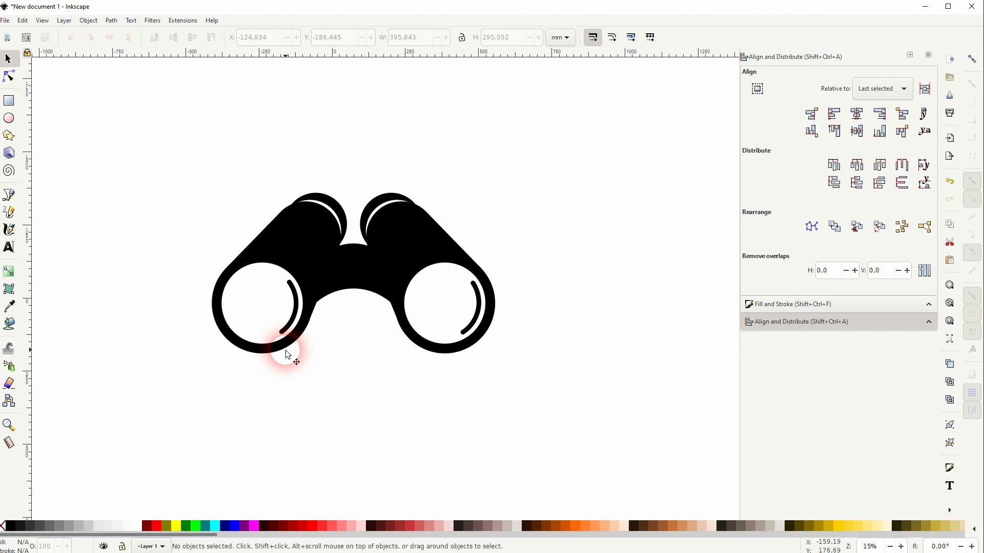
Draw a circle about 126 mm in diameter in the middle of the bridge and fill it white.
click(9, 118)
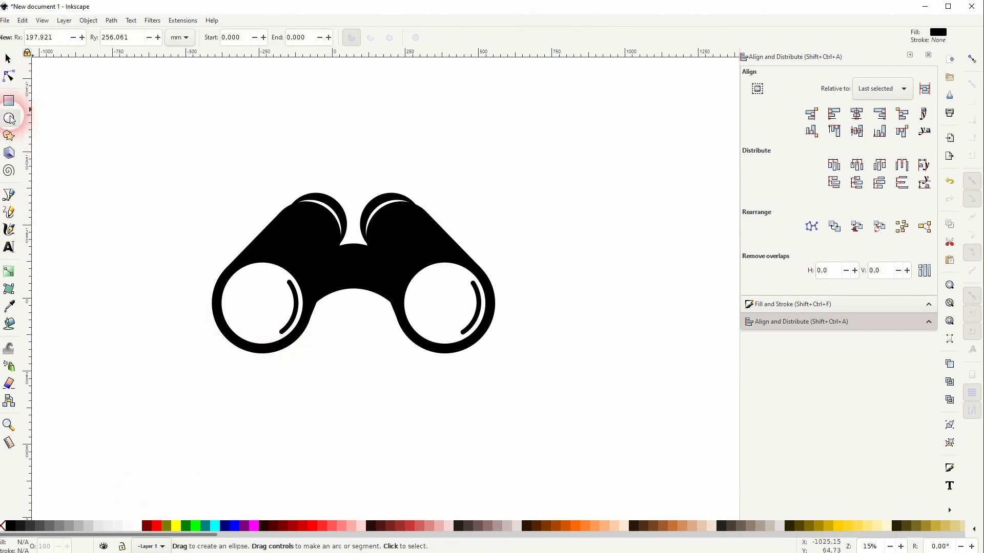
drag(140, 200, 356, 269)
key(s)
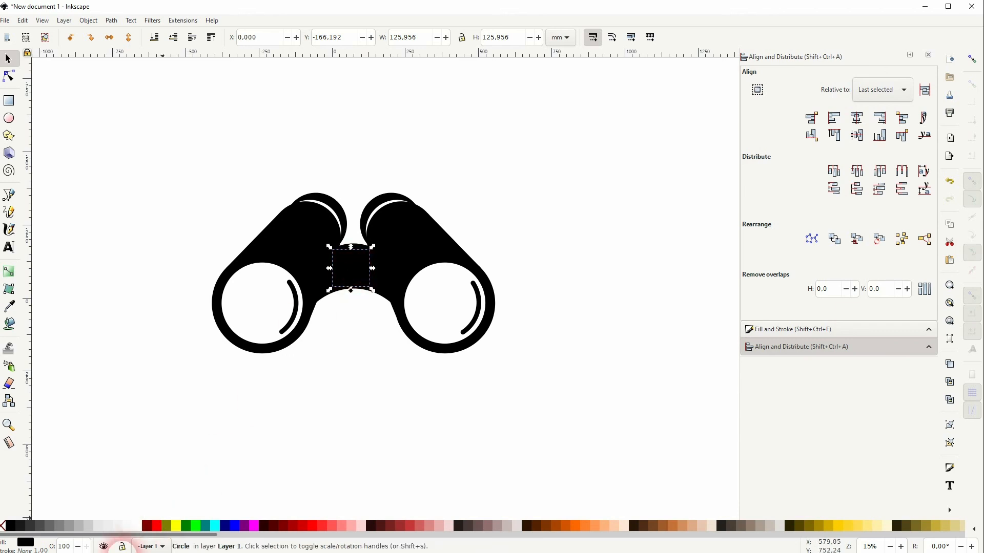
click(145, 526)
click(138, 529)
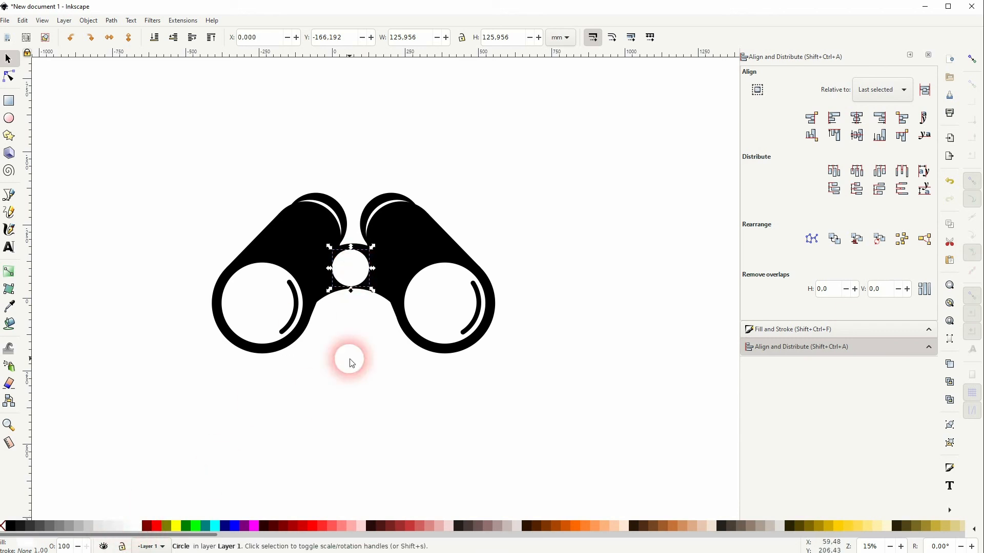
Shrink the white circle to about 105 mm around its centre and centre it horizontally on the bridge.
click(353, 310)
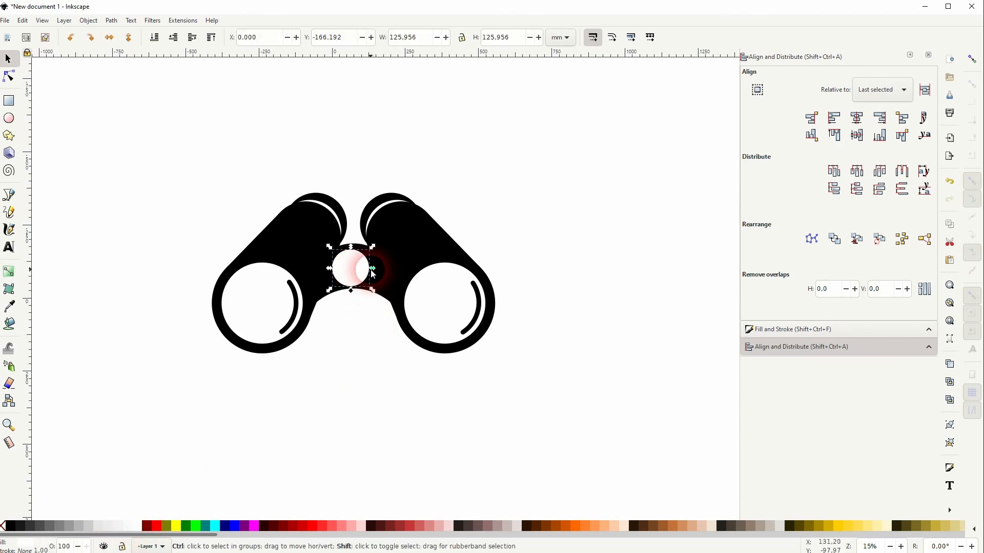
click(352, 270)
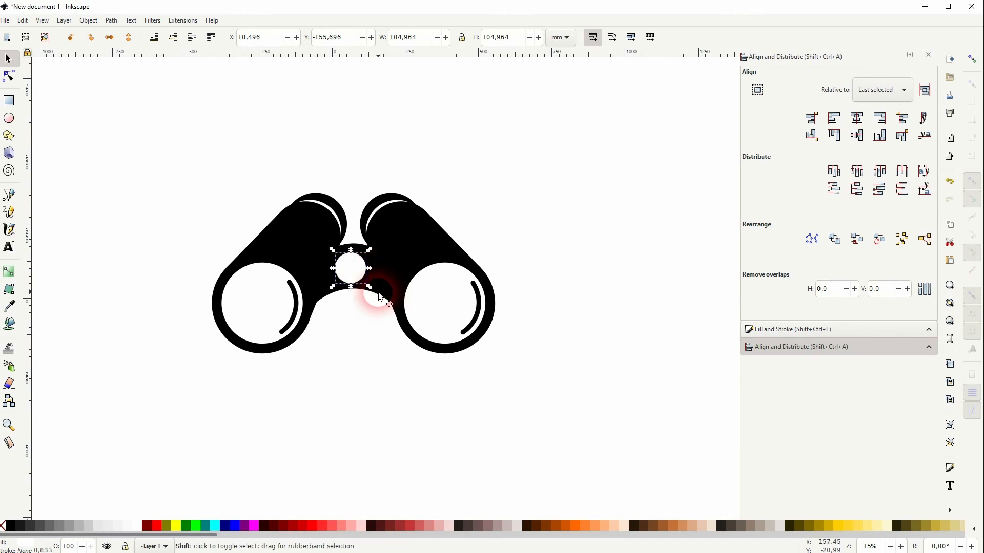
shift+click(381, 288)
click(859, 118)
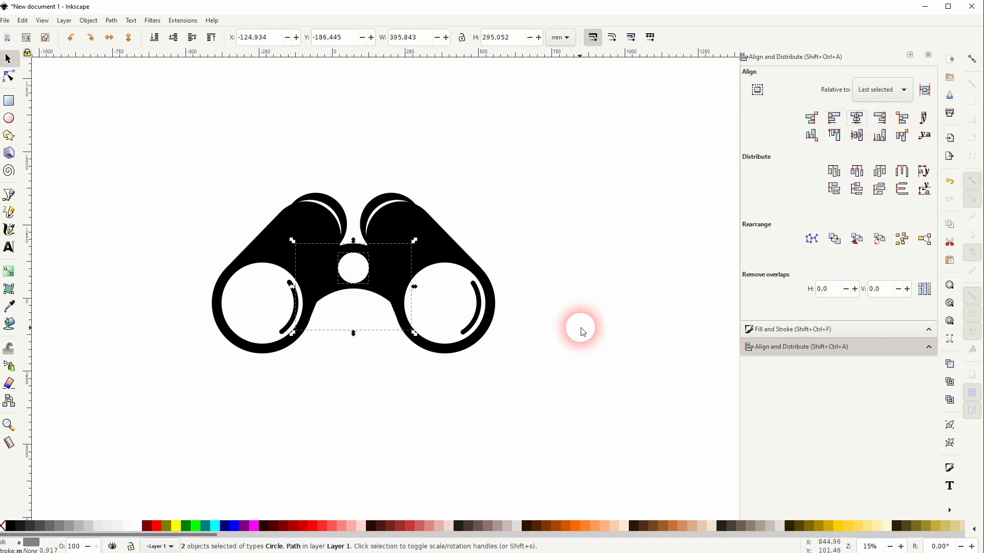
click(463, 358)
ctrl+scroll(323, 326, down, 2)
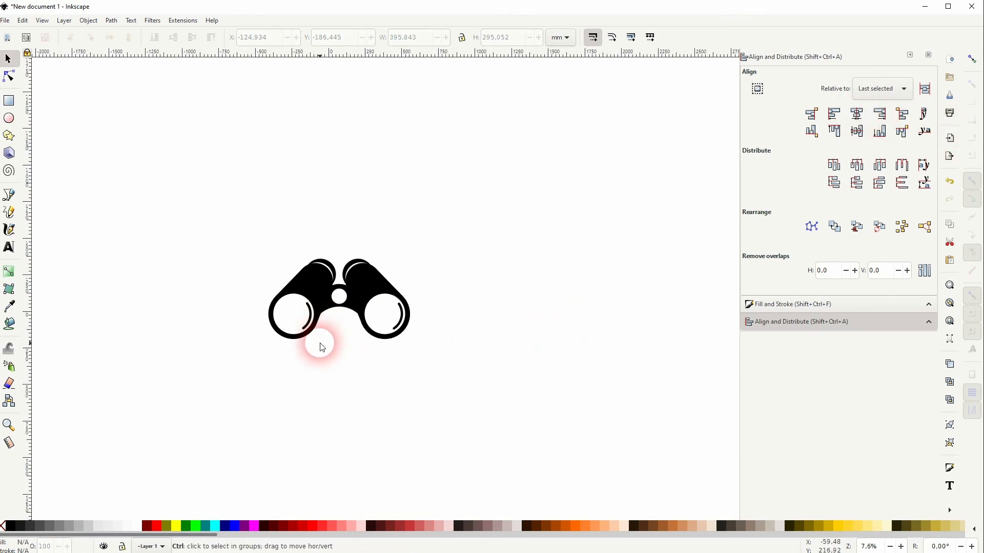
ctrl+scroll(323, 338, up, 2)
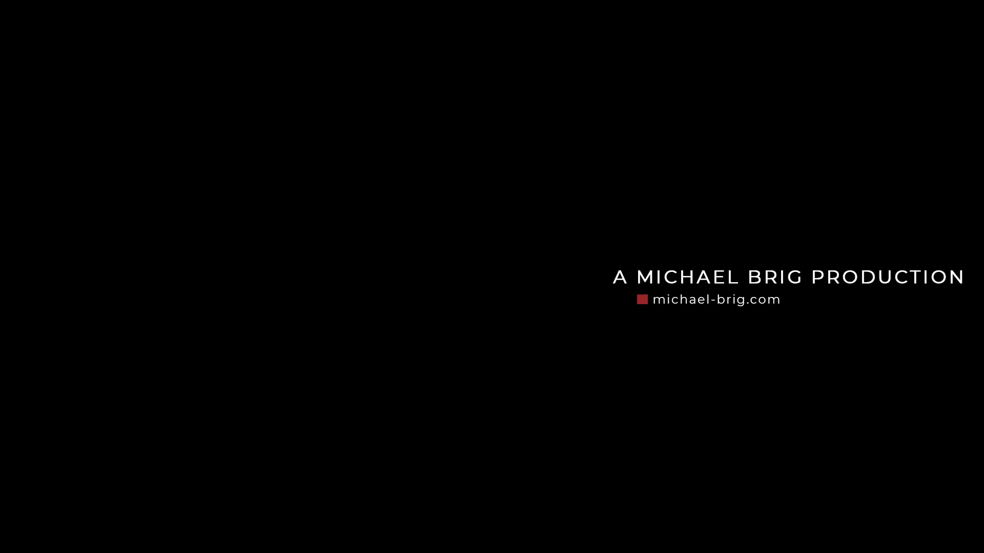